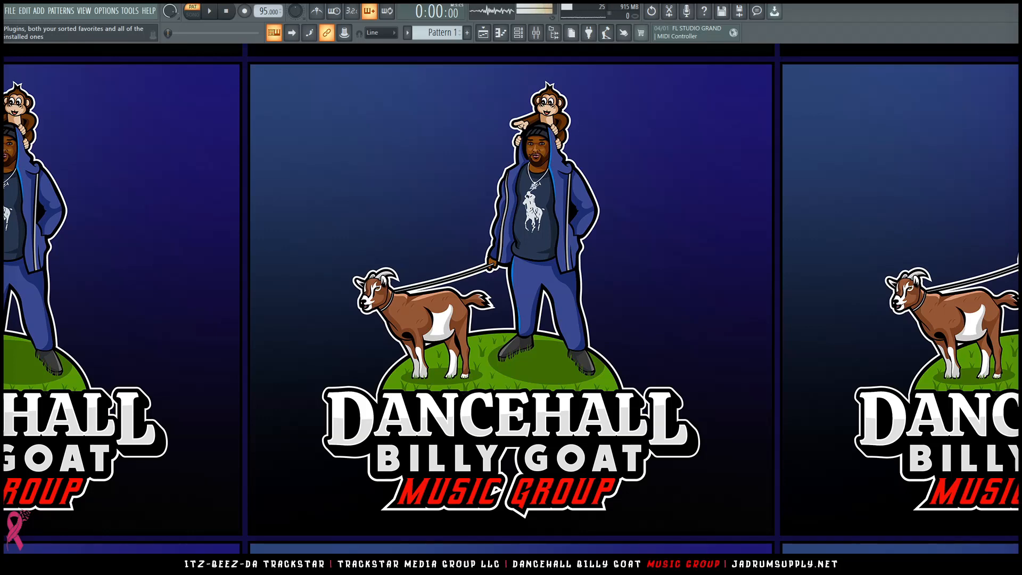
# Step: Open the mixer and browse the effect folders available for Insert 7's first slot, including FabFilter Mono and Kush Audio EQ
pyautogui.click(535, 32)
pyautogui.click(343, 311)
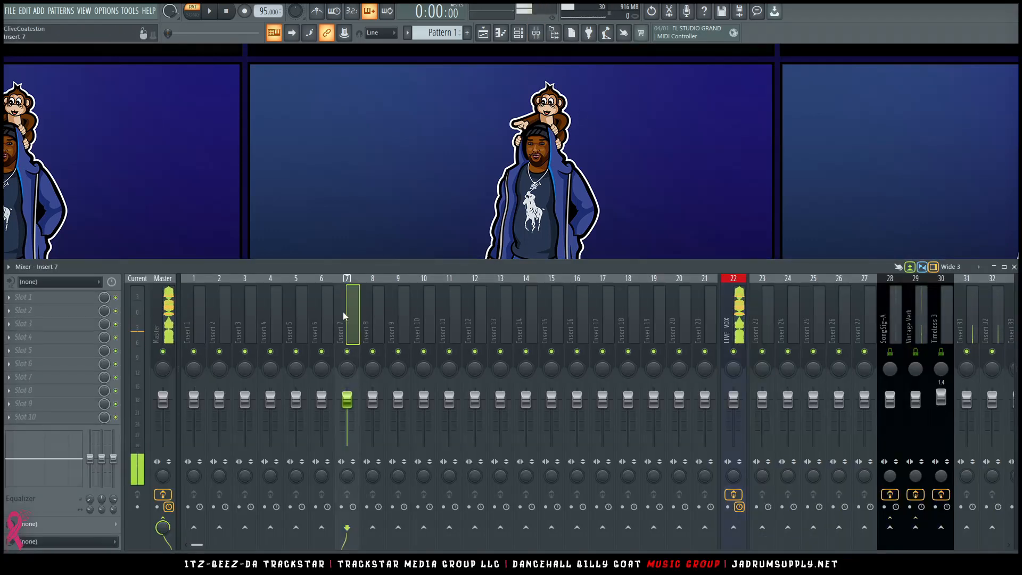
pyautogui.click(33, 312)
pyautogui.moveTo(241, 103)
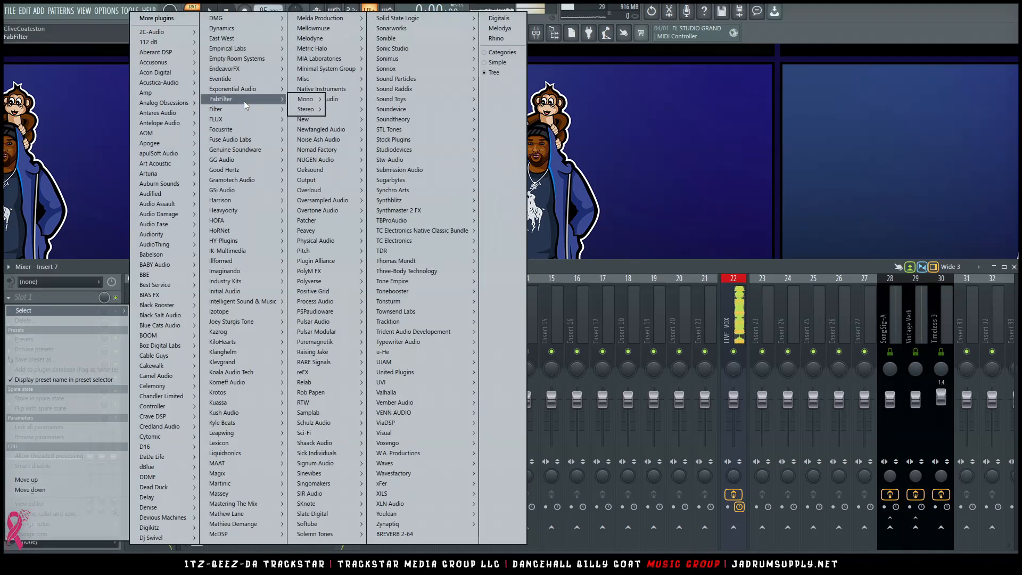
pyautogui.moveTo(308, 101)
pyautogui.moveTo(349, 100)
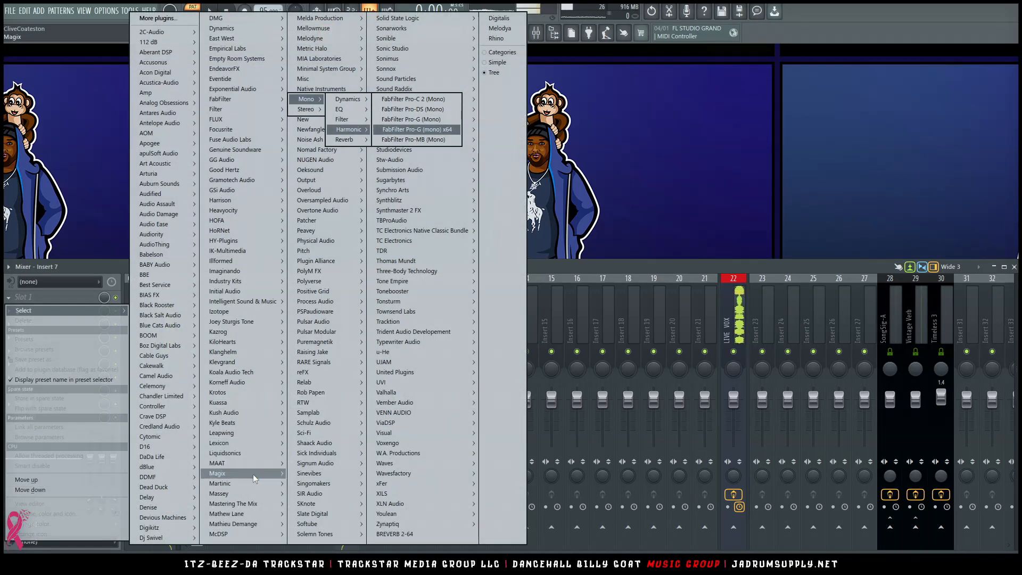
pyautogui.moveTo(234, 413)
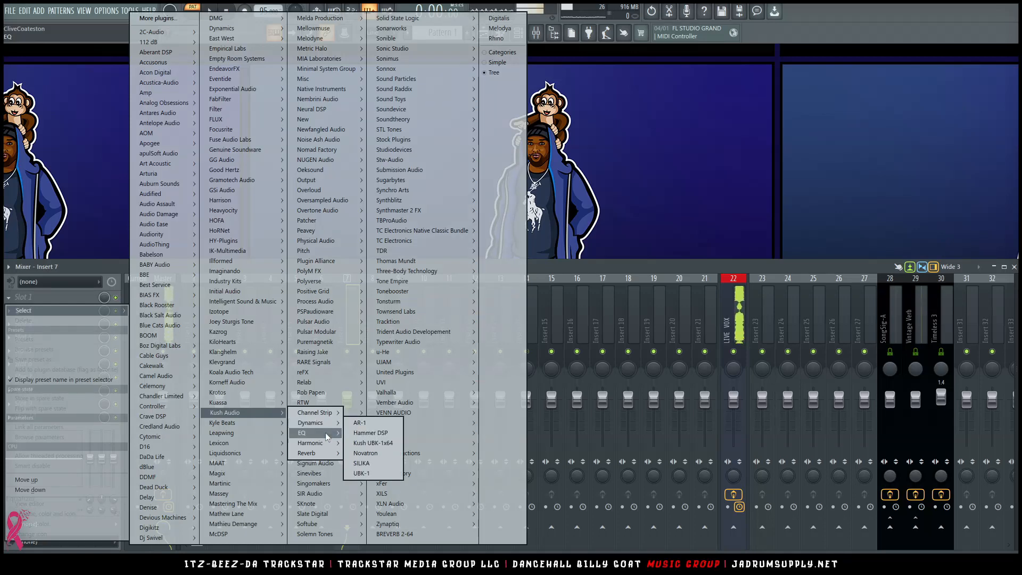
pyautogui.moveTo(325, 444)
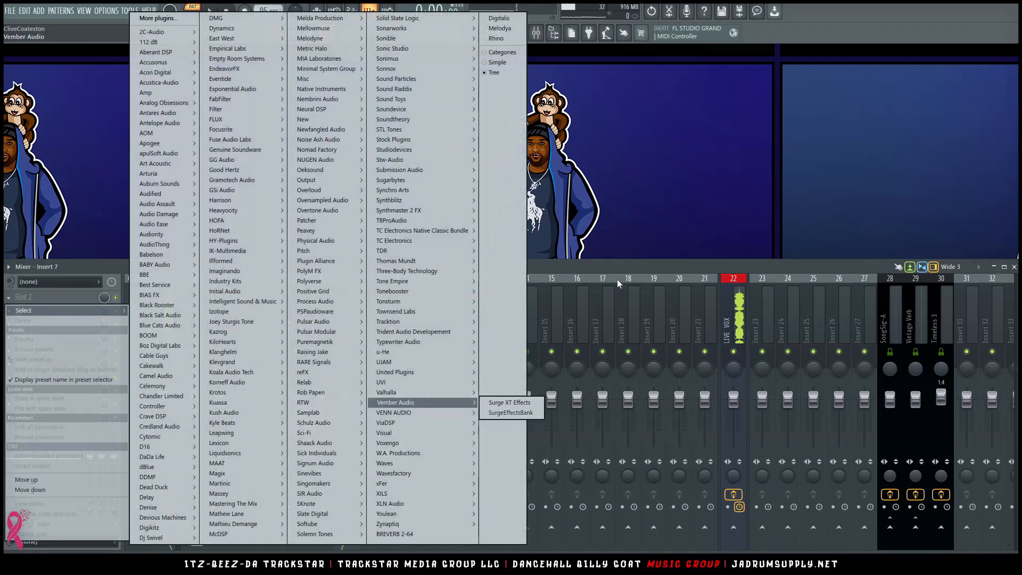
pyautogui.click(618, 280)
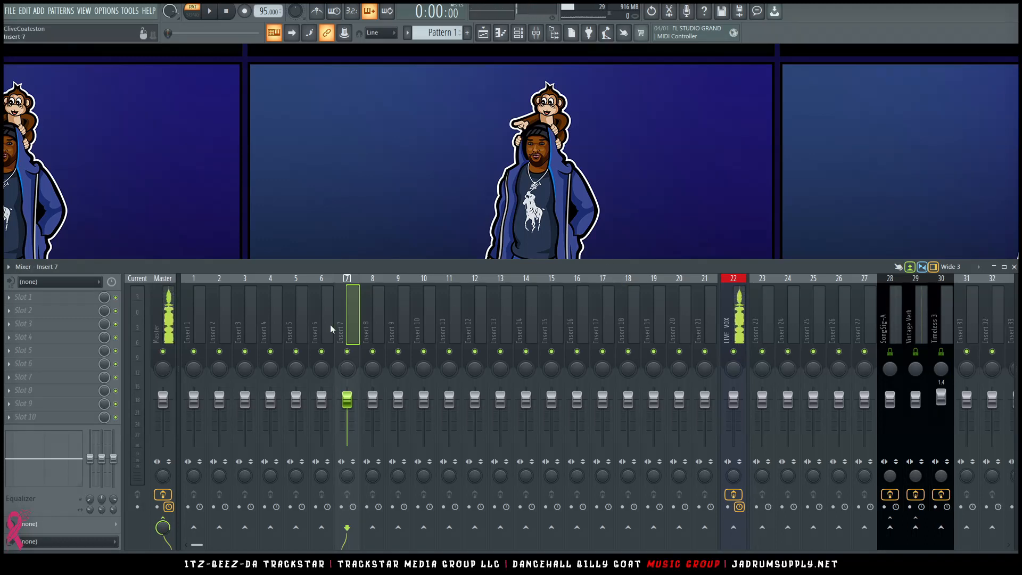
# Step: Switch the plugin picker to the Simple view from Insert 6's first slot and look through the full alphabetical list
pyautogui.click(109, 10)
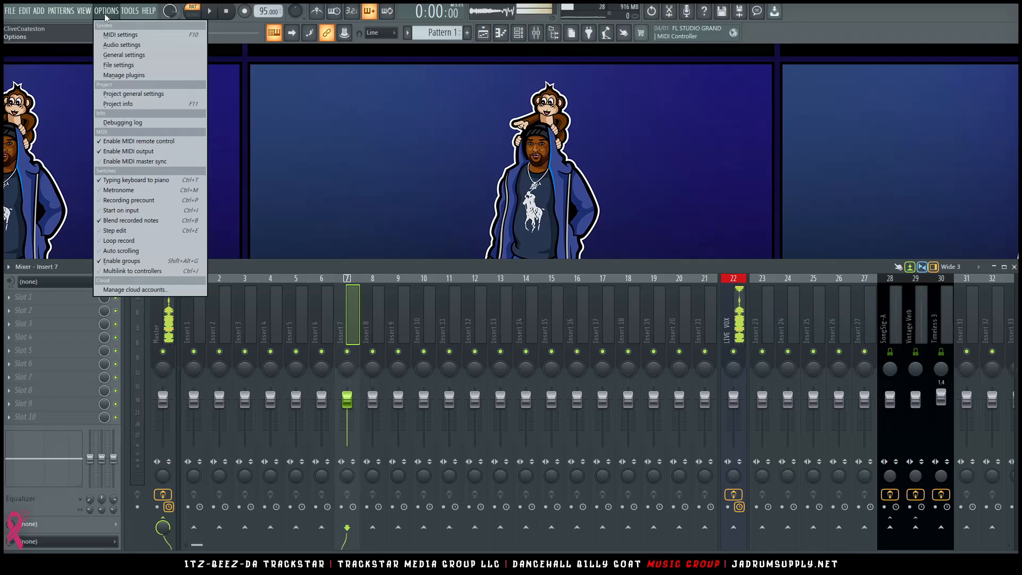
pyautogui.click(326, 326)
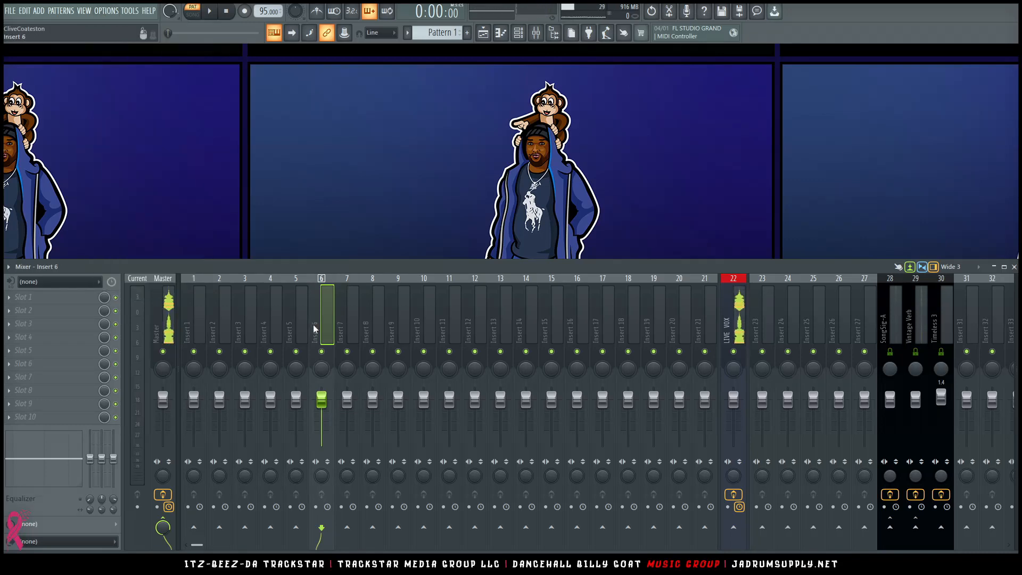
pyautogui.click(54, 296)
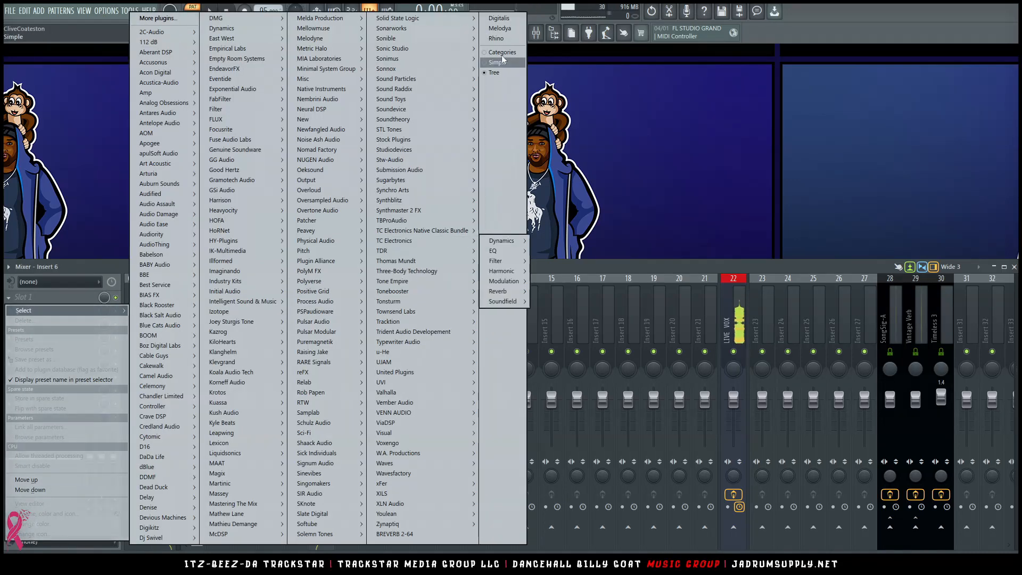
pyautogui.click(500, 63)
pyautogui.click(68, 296)
pyautogui.hscroll(10, 295, 187)
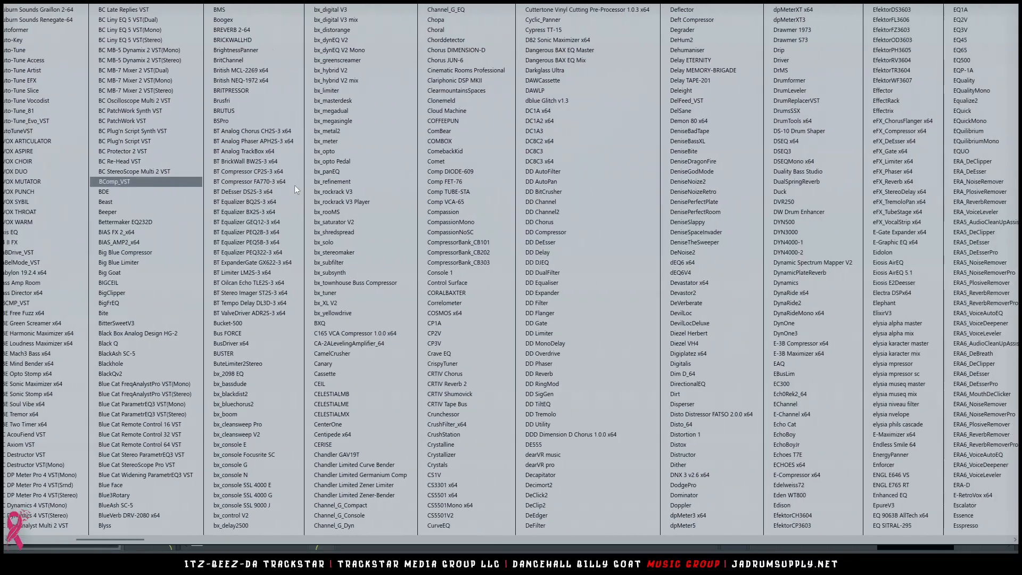
pyautogui.hscroll(15, 294, 184)
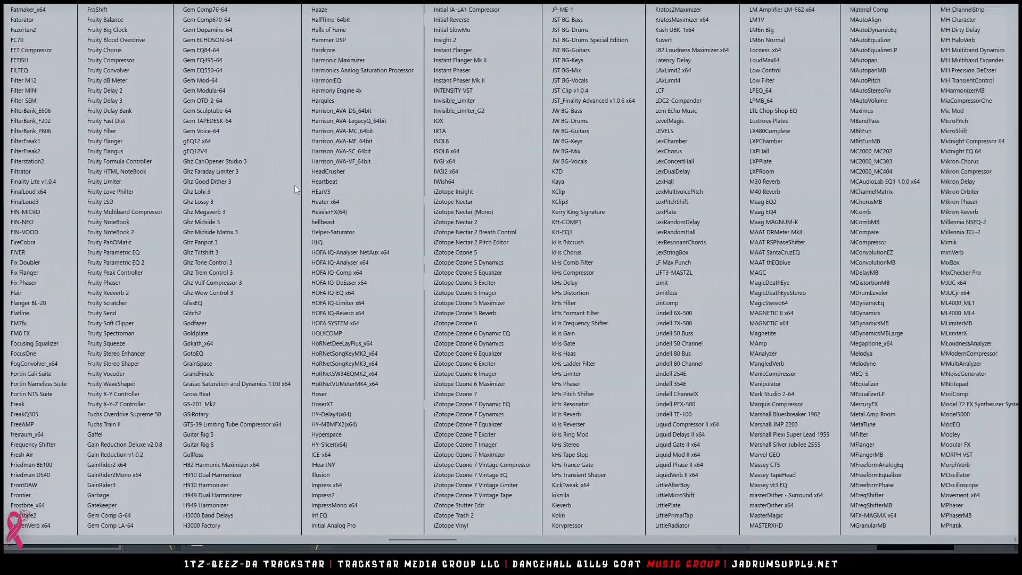
pyautogui.hscroll(15, 295, 185)
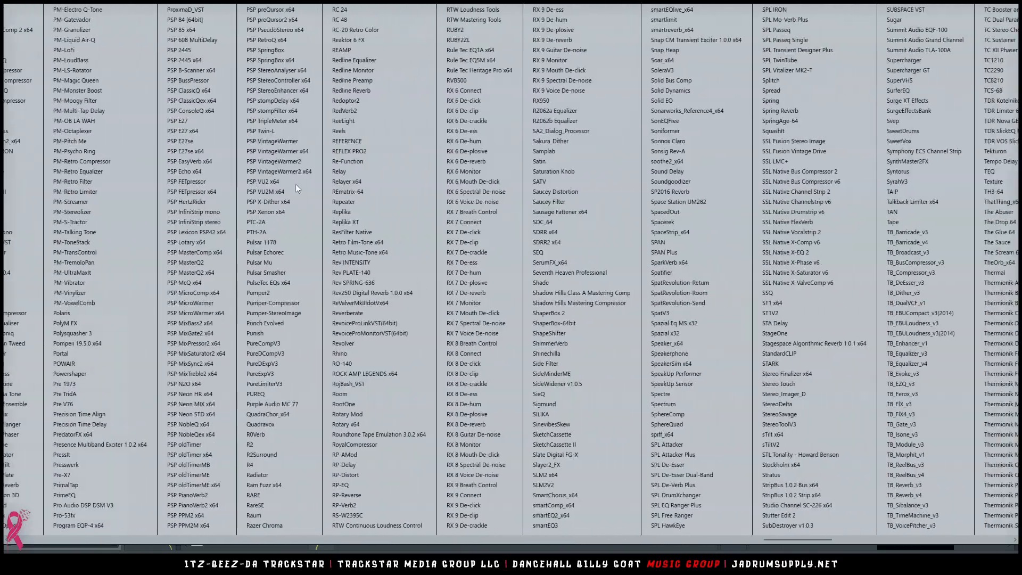
pyautogui.hscroll(-14, 399, 340)
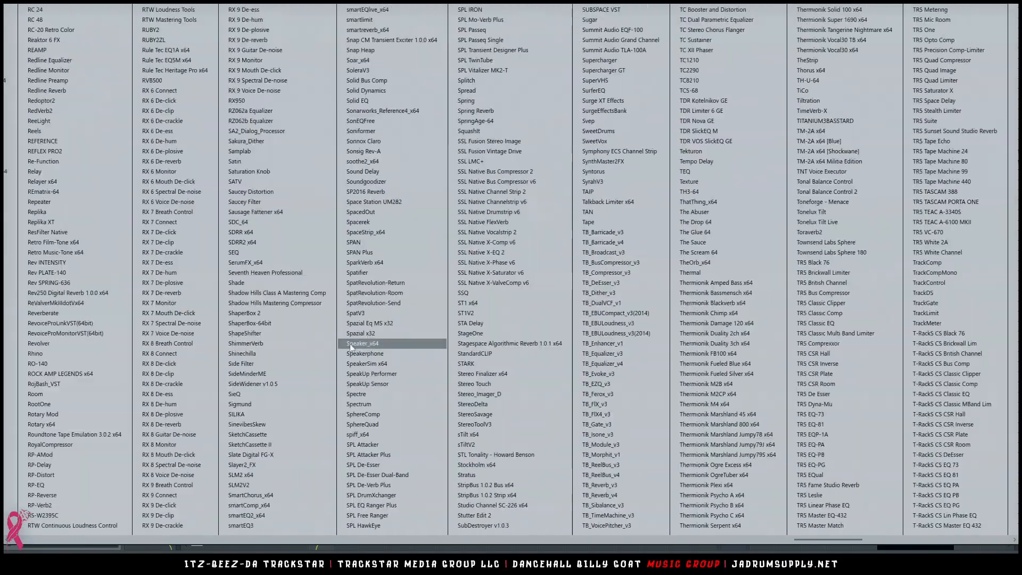
pyautogui.press('Escape')
pyautogui.press('Escape')
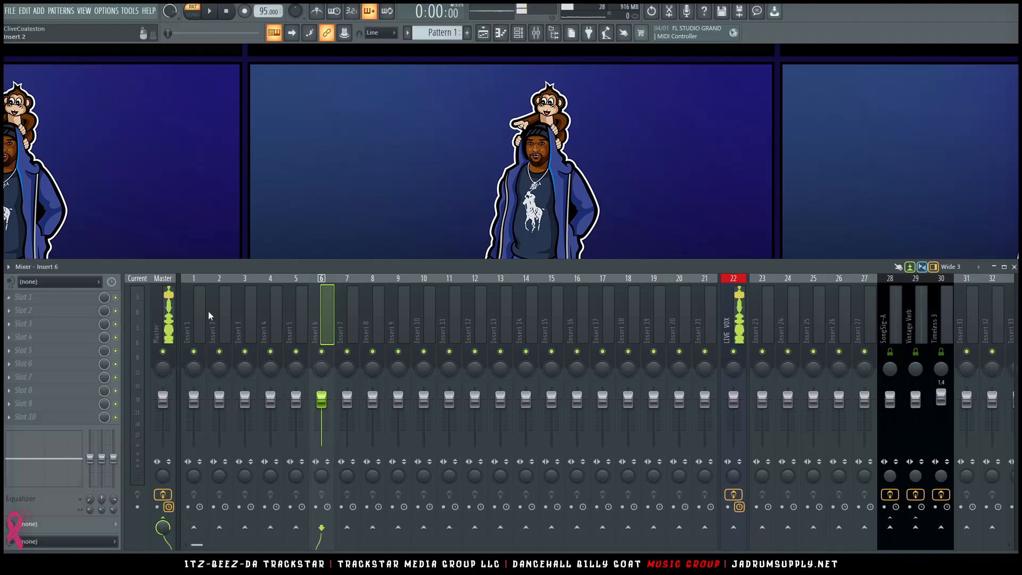
# Step: Switch the plugin picker to the Categories view from Insert 2's first slot and look through the vendor groups
pyautogui.click(214, 319)
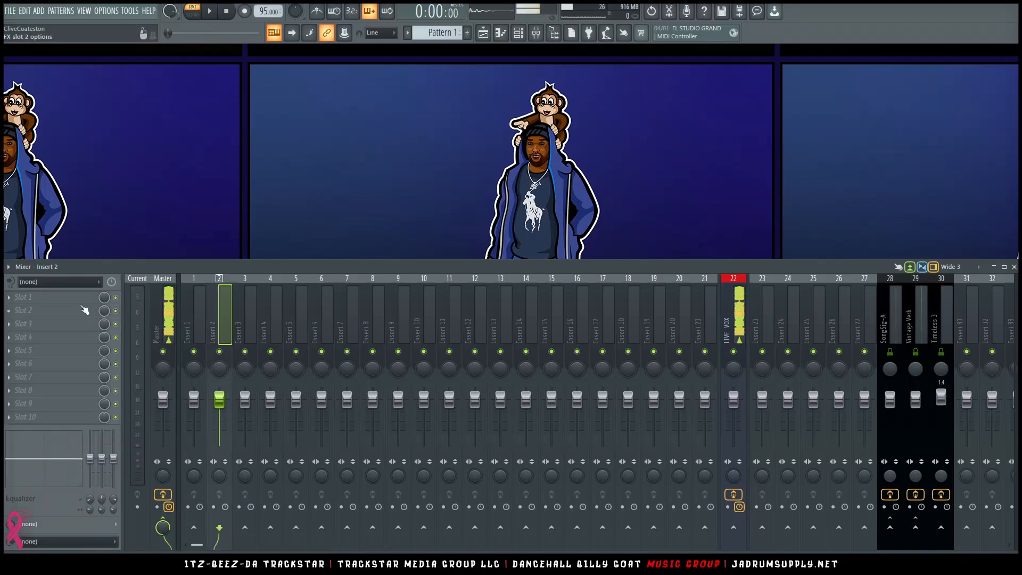
pyautogui.click(75, 298)
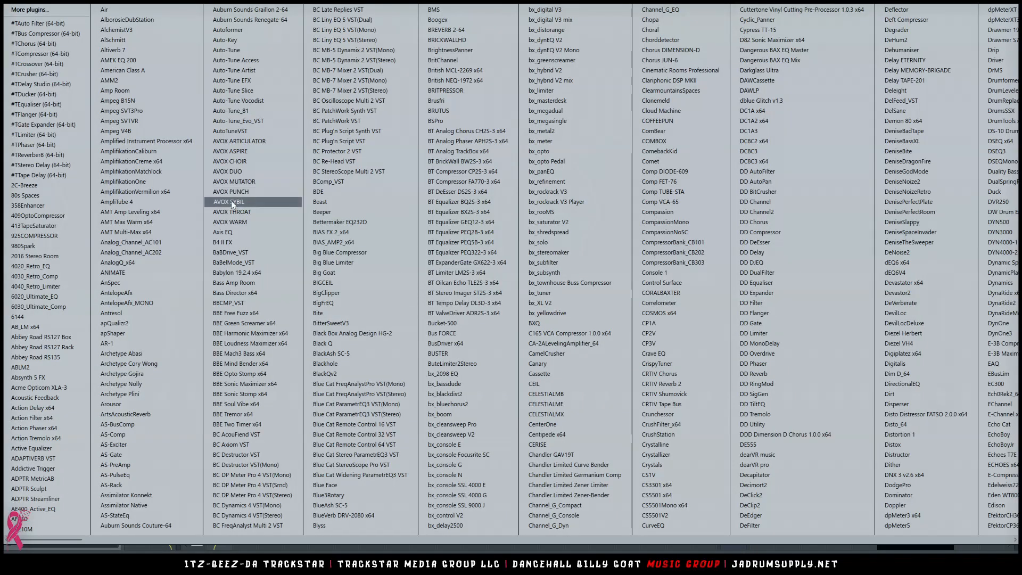
pyautogui.hscroll(14, 231, 200)
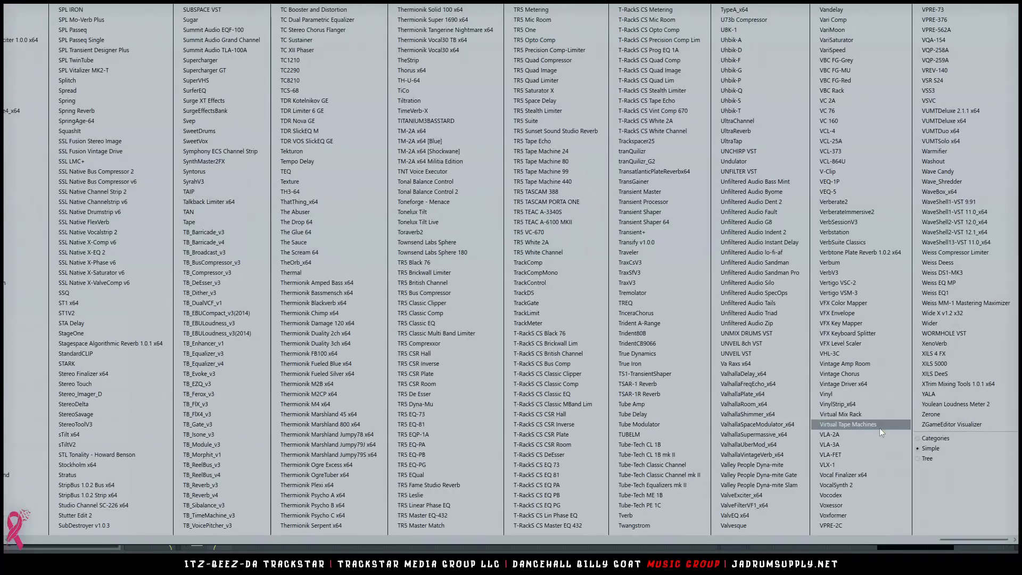
pyautogui.click(936, 442)
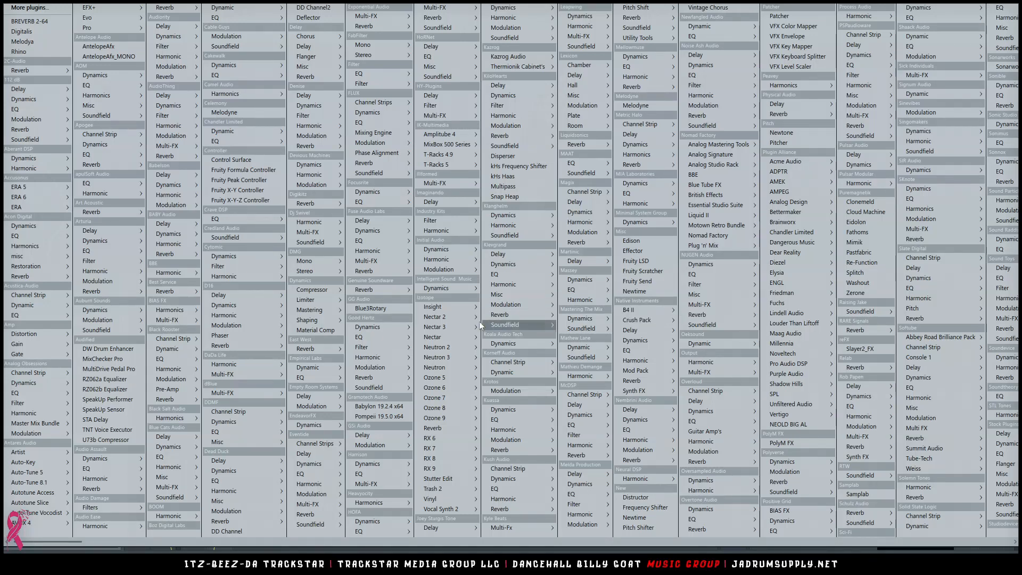
pyautogui.moveTo(461, 318)
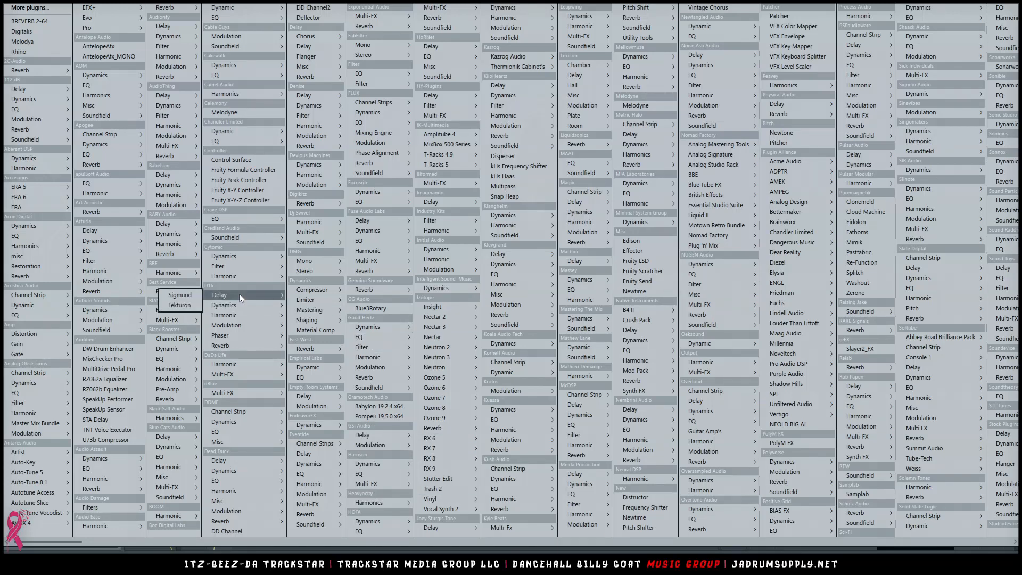
pyautogui.moveTo(245, 309)
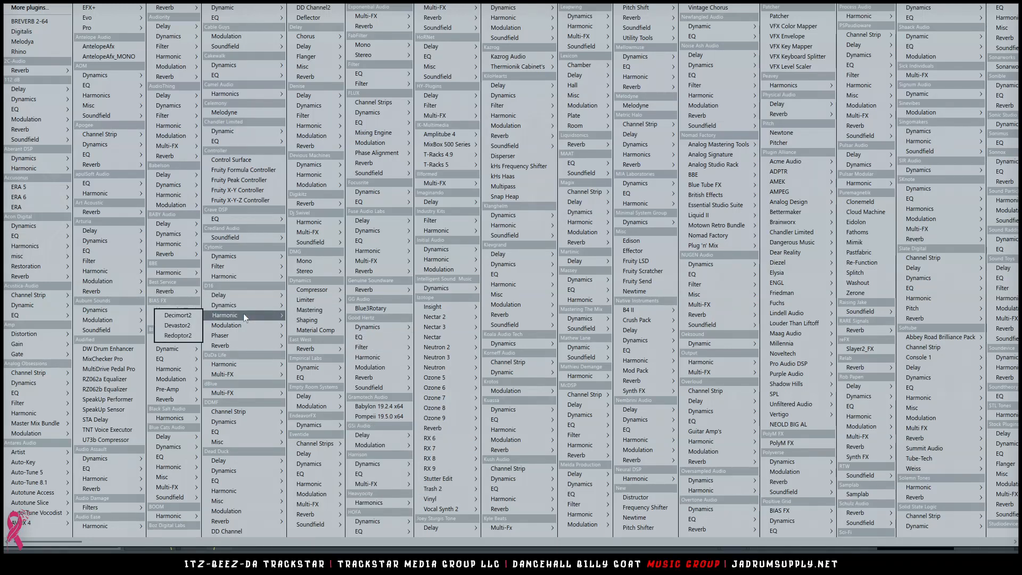
pyautogui.moveTo(372, 271)
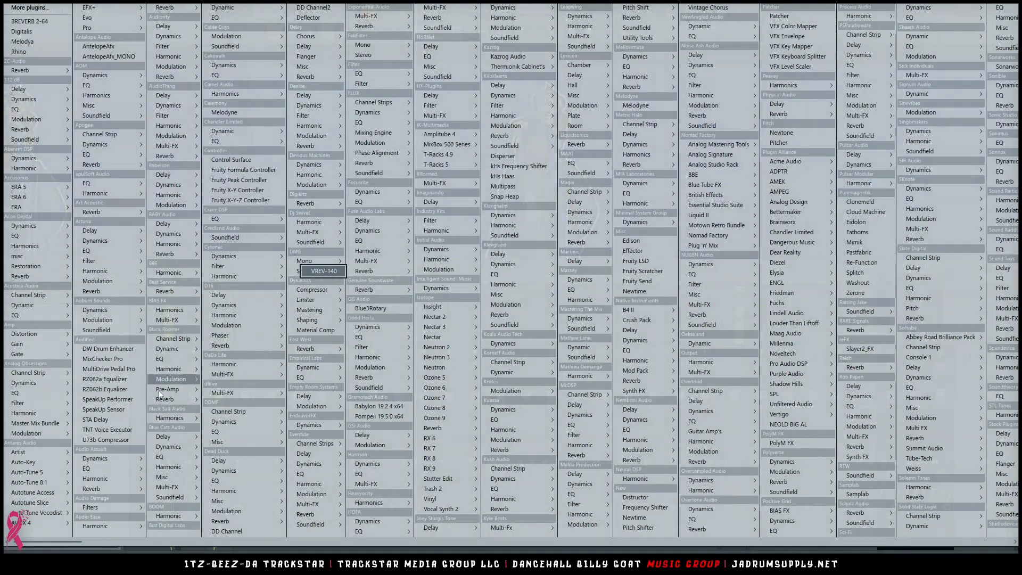
pyautogui.press('Escape')
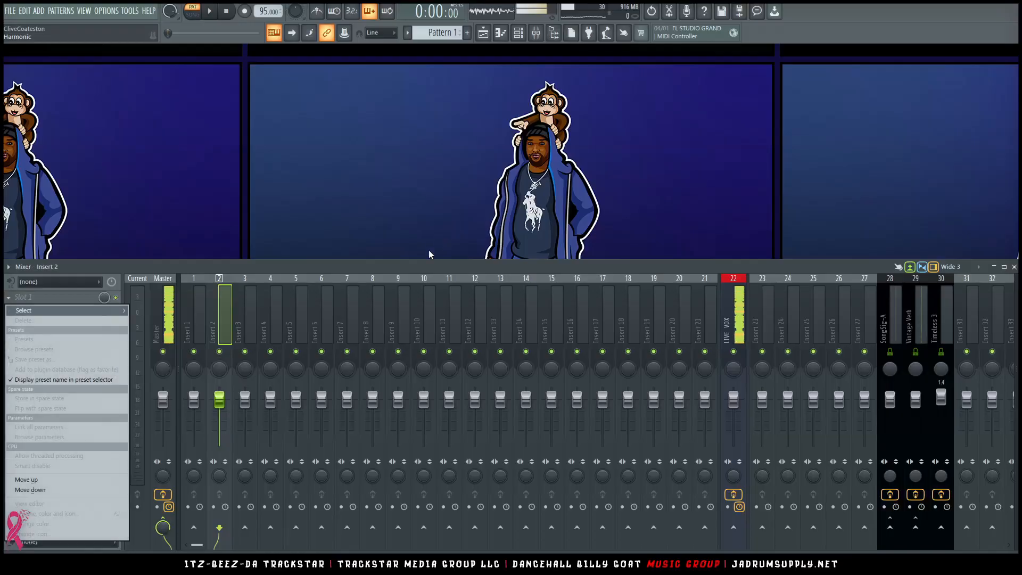
# Step: Return the plugin picker to the Tree view
pyautogui.click(216, 308)
pyautogui.click(101, 309)
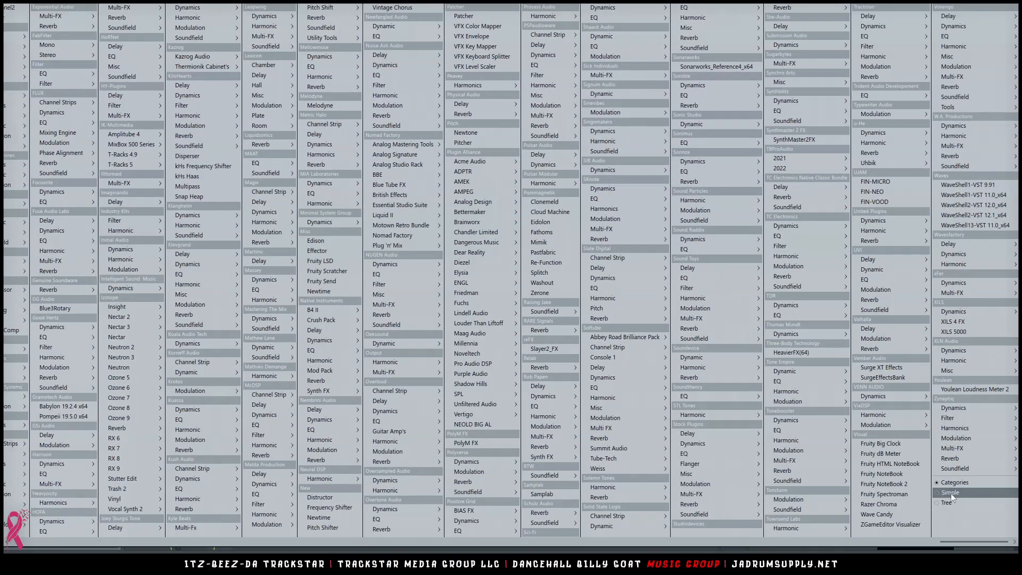
pyautogui.click(934, 501)
# Step: Examine the FLUX vendor folder and its effect-type subfolders in the plugin picker for Insert 8's first slot
pyautogui.click(372, 302)
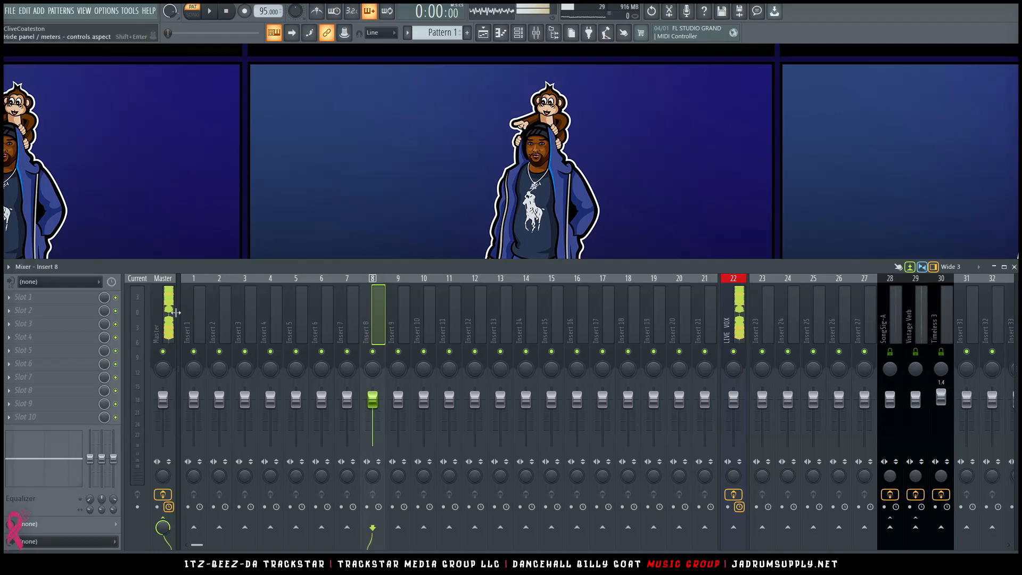
pyautogui.click(61, 297)
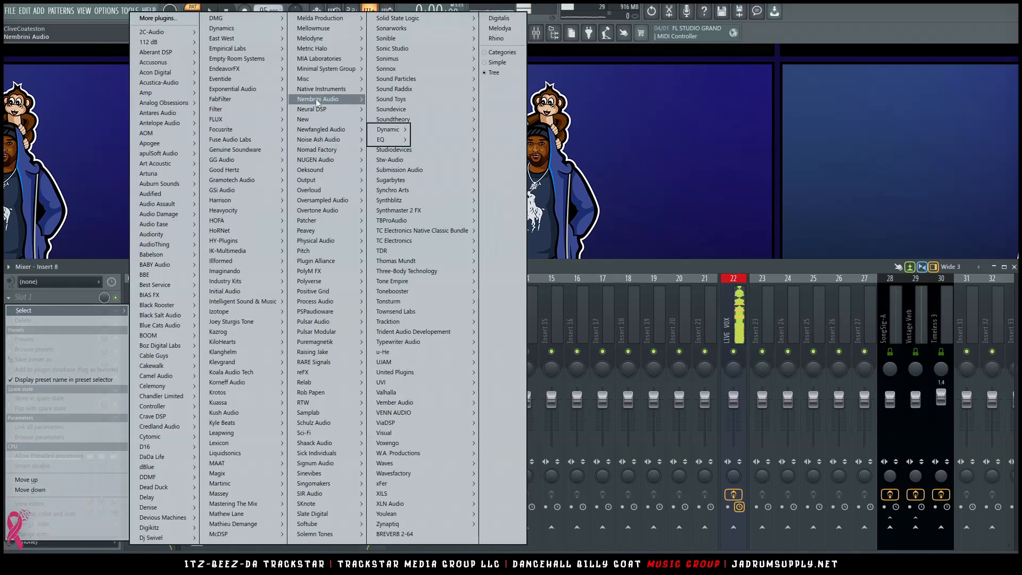
pyautogui.moveTo(259, 113)
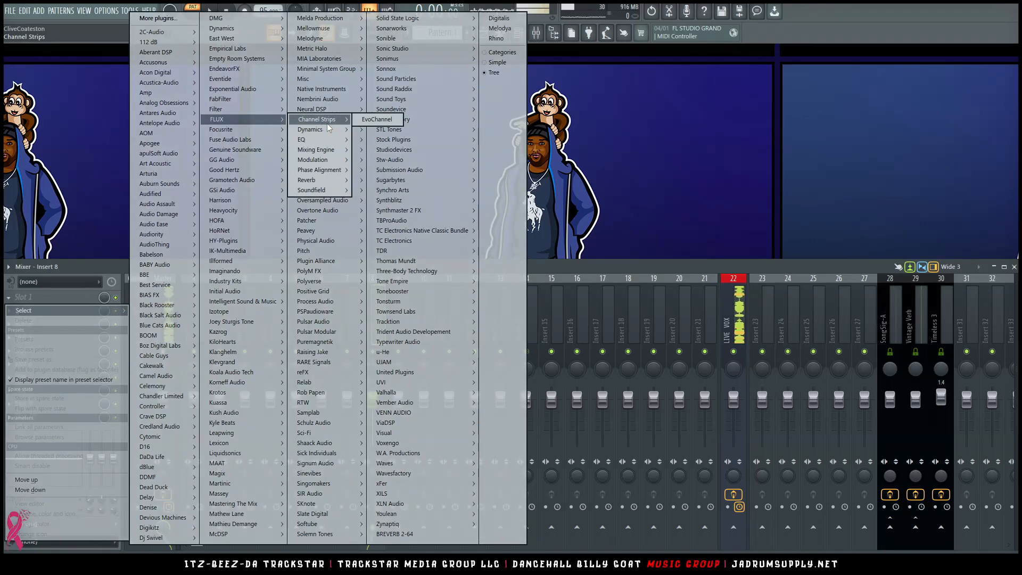
pyautogui.moveTo(326, 140)
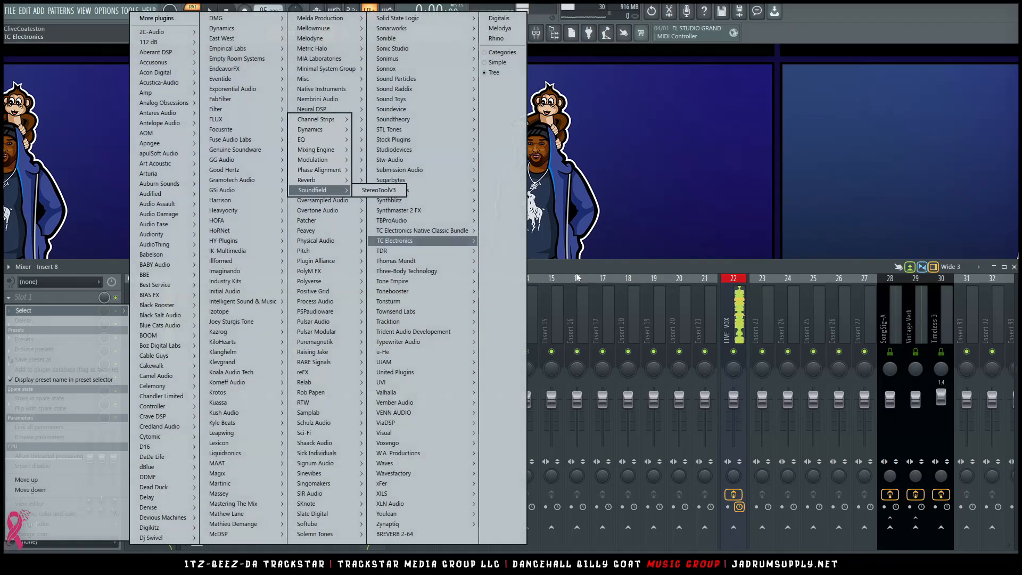
pyautogui.click(576, 273)
# Step: Open the Plugin Manager and reposition its window clear of the mixer's effect slots
pyautogui.click(106, 11)
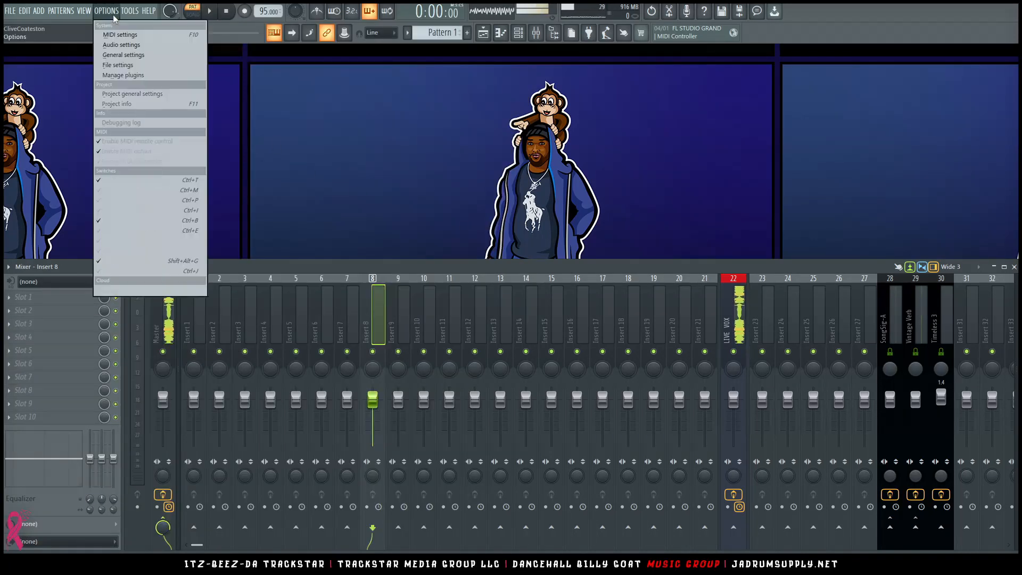
pyautogui.click(153, 75)
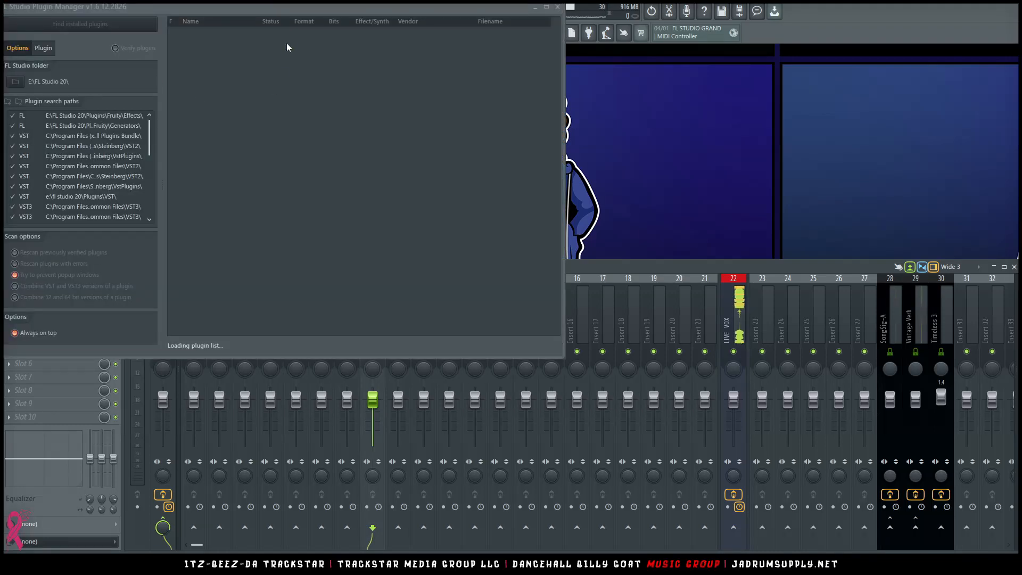
pyautogui.moveTo(398, 14); pyautogui.dragTo(626, 62)
# Step: Look over the vendor folder tree for Insert 8's first slot alongside the Plugin Manager and return to the manager
pyautogui.click(68, 307)
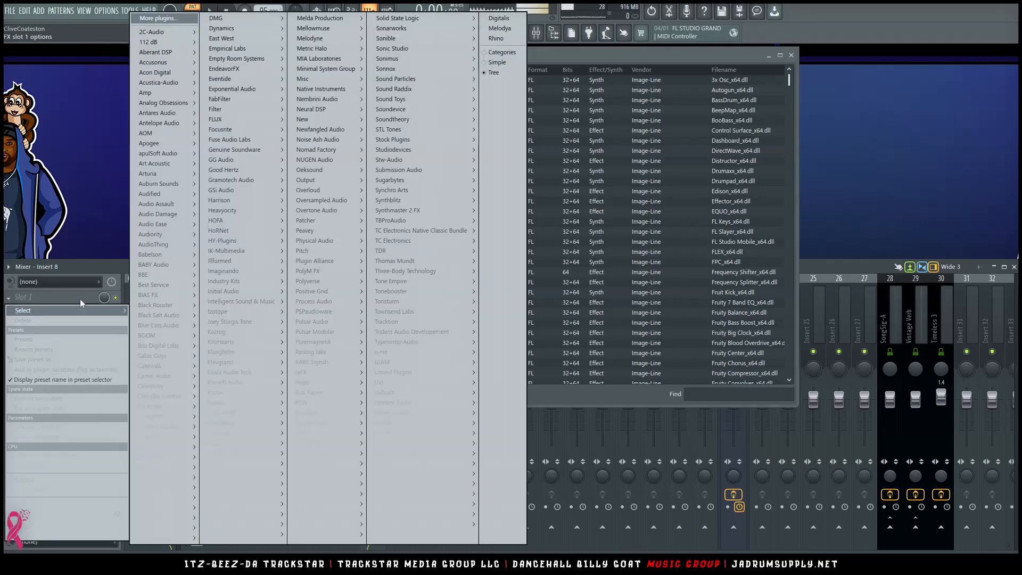
pyautogui.moveTo(449, 435)
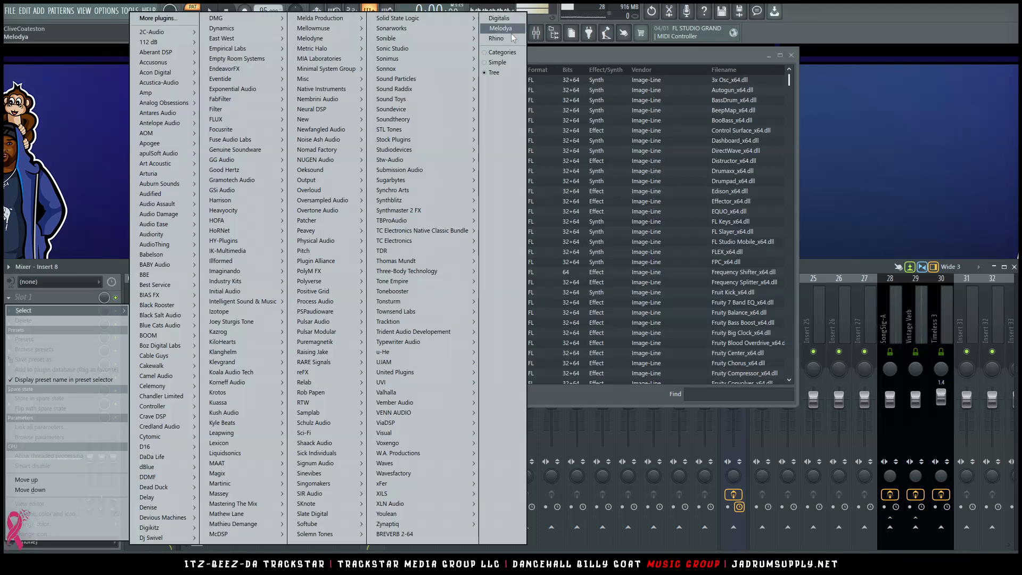
pyautogui.click(662, 50)
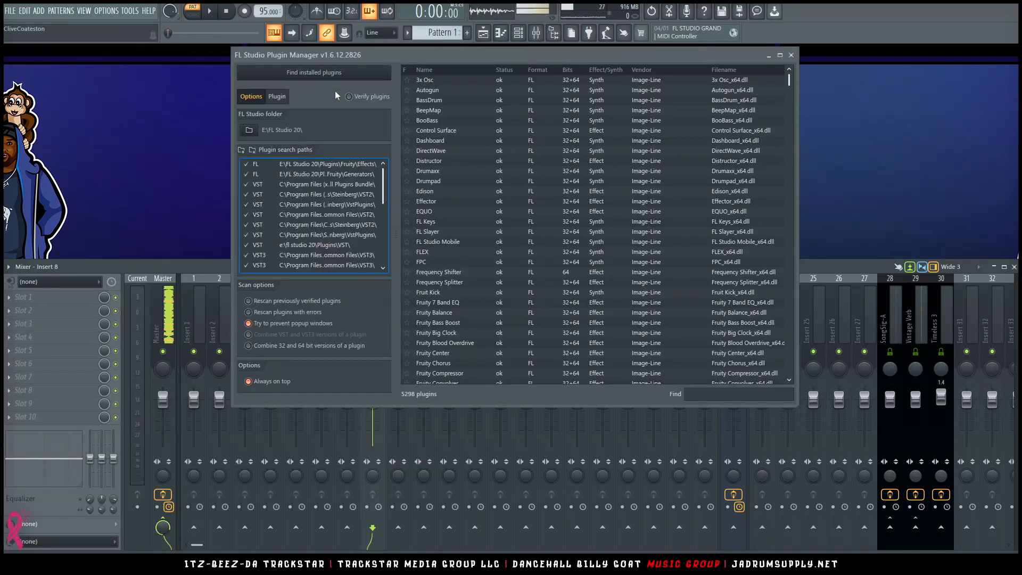
# Step: Start a scan for installed plugins in the Plugin Manager and shift its window aside
pyautogui.click(343, 73)
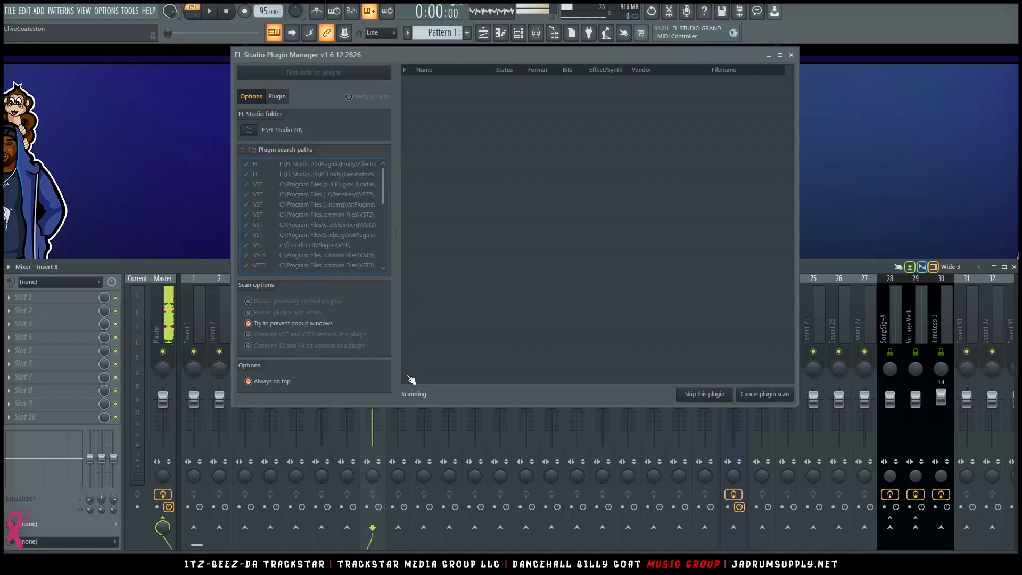
pyautogui.moveTo(412, 54); pyautogui.dragTo(183, 55)
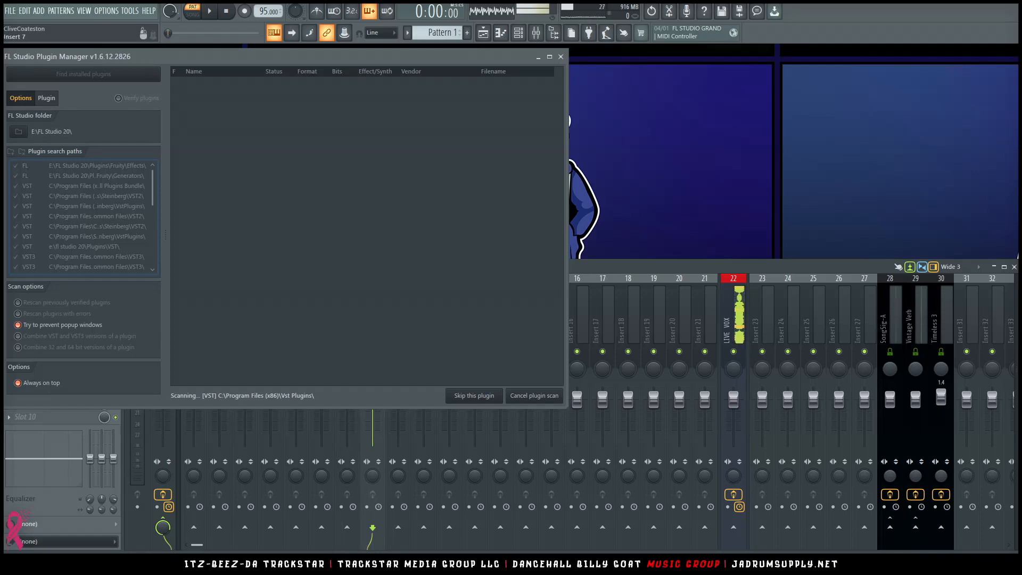
# Step: Open File Explorer and browse to the Documents\Image-Line\FL Studio folder
pyautogui.middleClick(335, 563)
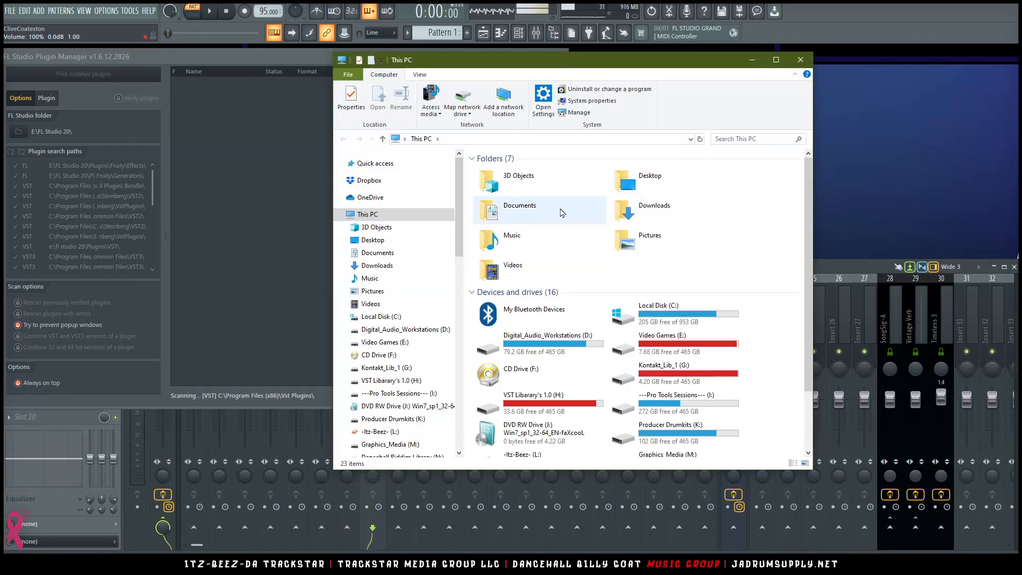
pyautogui.doubleClick(558, 213)
pyautogui.click(520, 272)
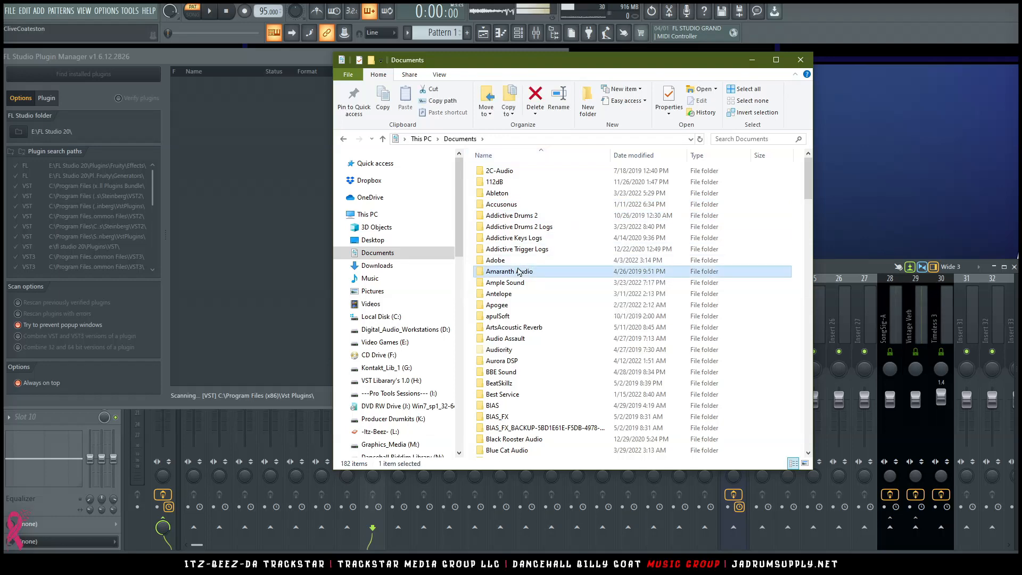
pyautogui.write('im')
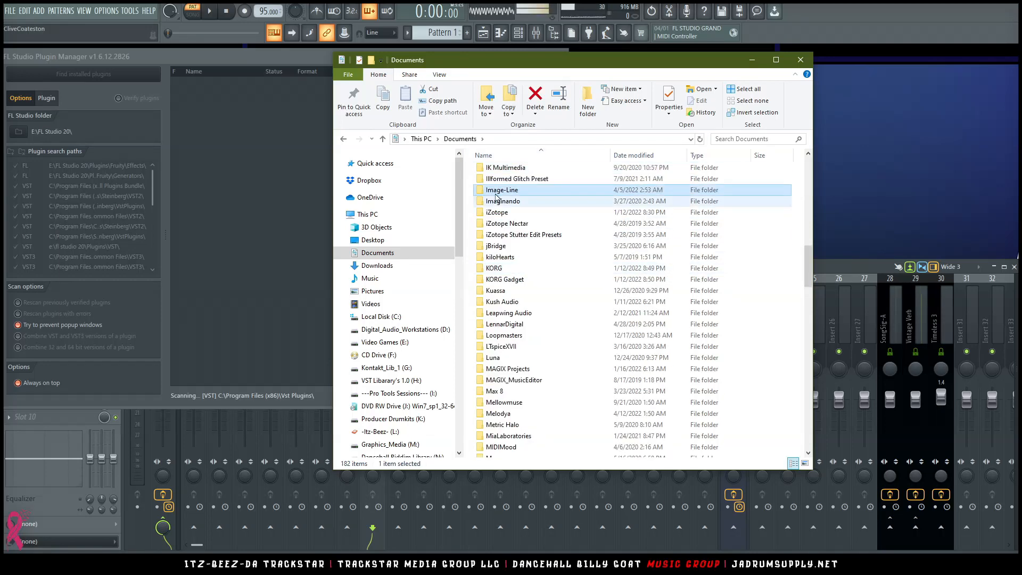
pyautogui.doubleClick(506, 194)
pyautogui.click(509, 220)
pyautogui.doubleClick(509, 220)
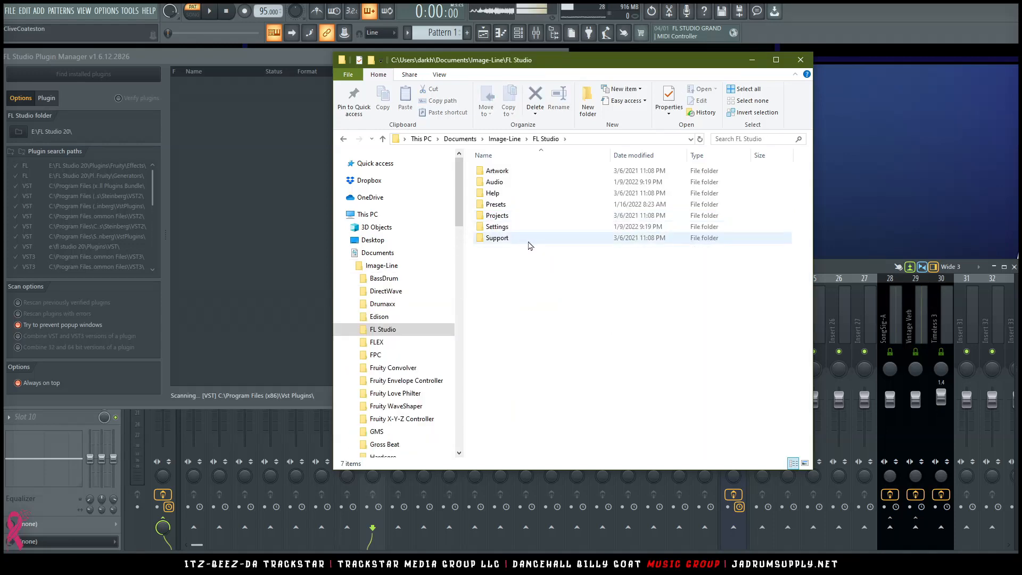
# Step: Open Presets, Plugin database and its Effects folder to show the vendor folders
pyautogui.doubleClick(510, 206)
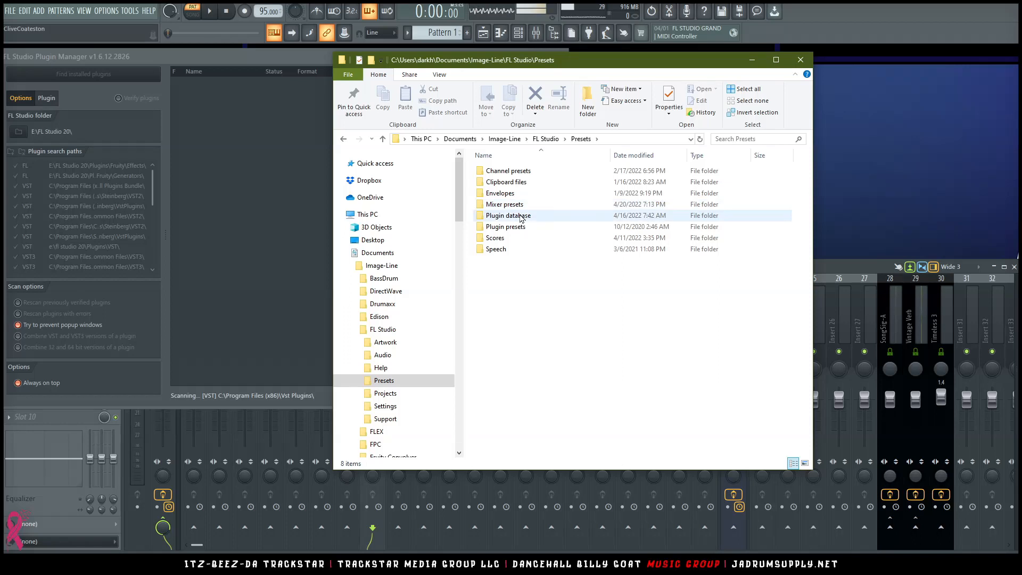
pyautogui.doubleClick(520, 216)
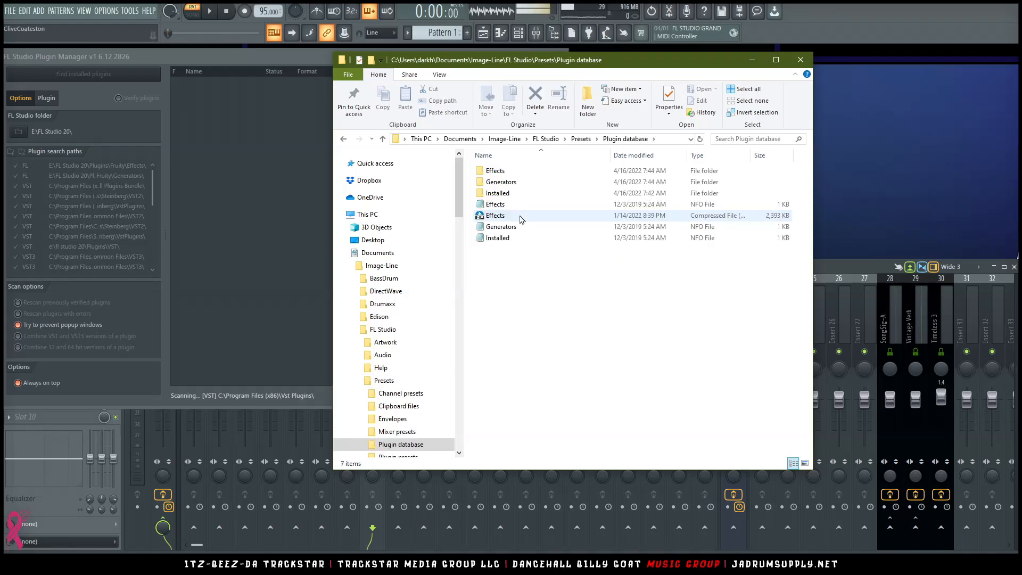
pyautogui.doubleClick(508, 171)
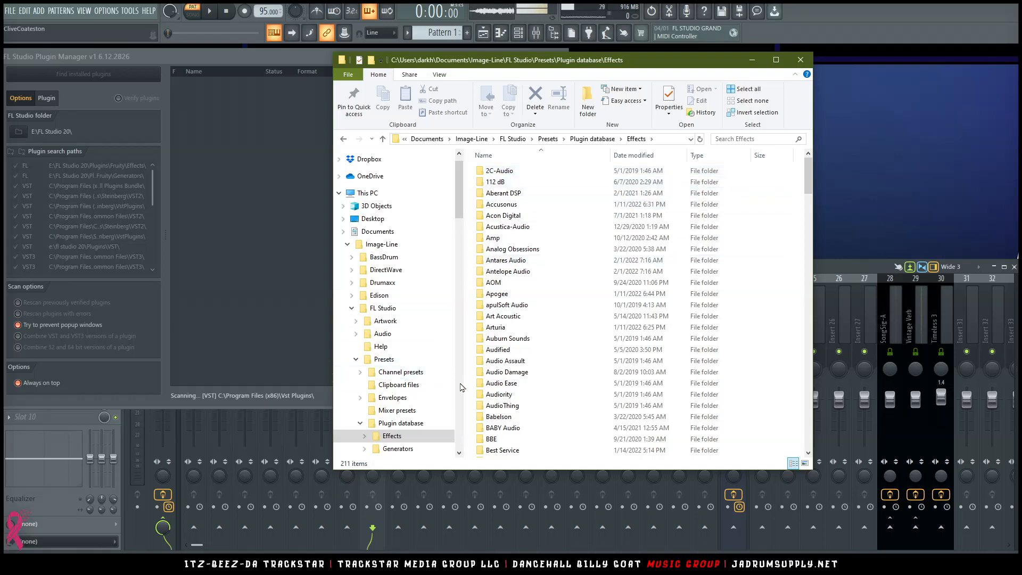
pyautogui.scroll(-1, 424, 424)
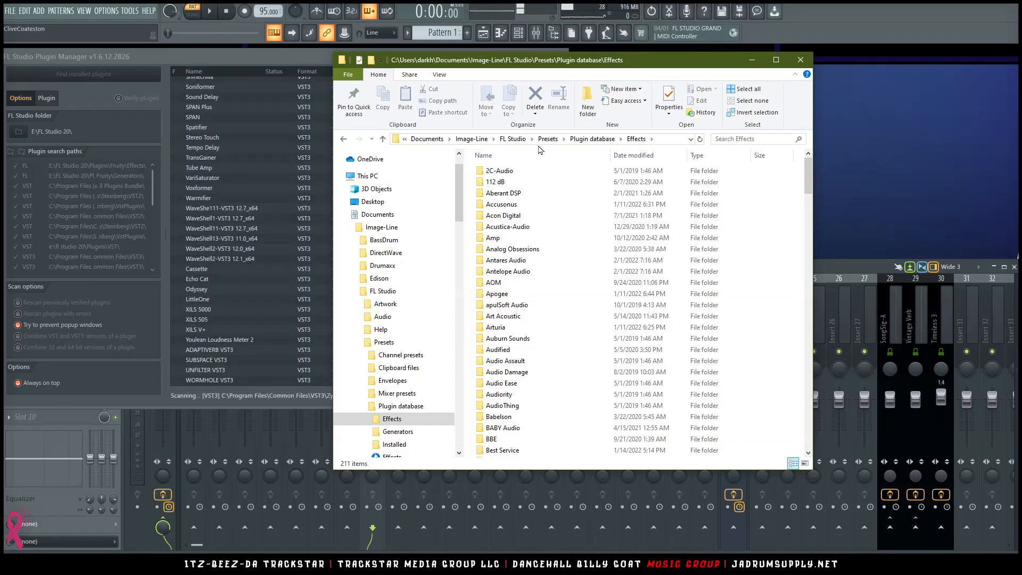
# Step: Move the Explorer window clear of the Plugin Manager, check the Plugin database folder and re-enter Effects
pyautogui.moveTo(598, 65); pyautogui.dragTo(757, 114)
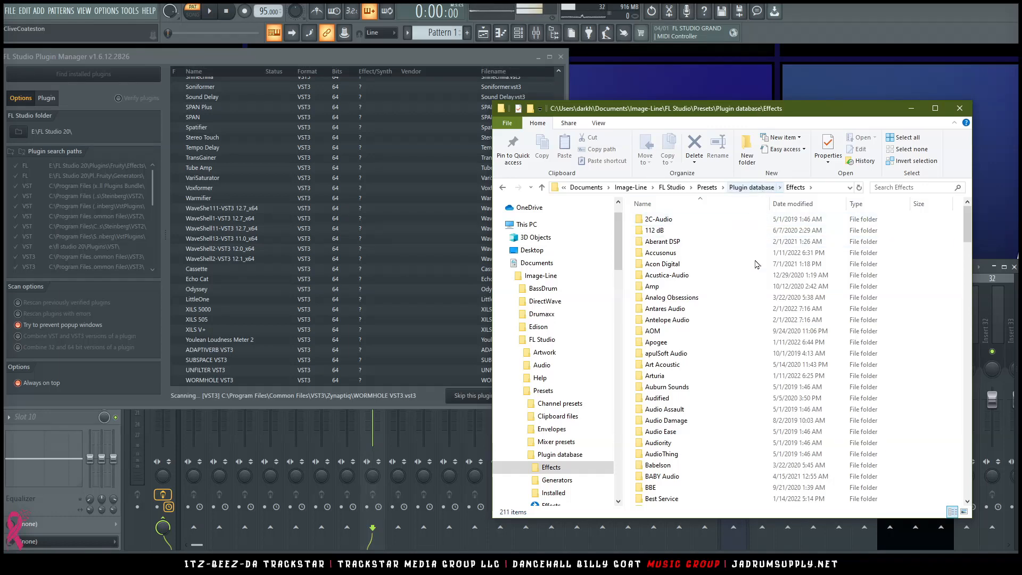
pyautogui.click(752, 187)
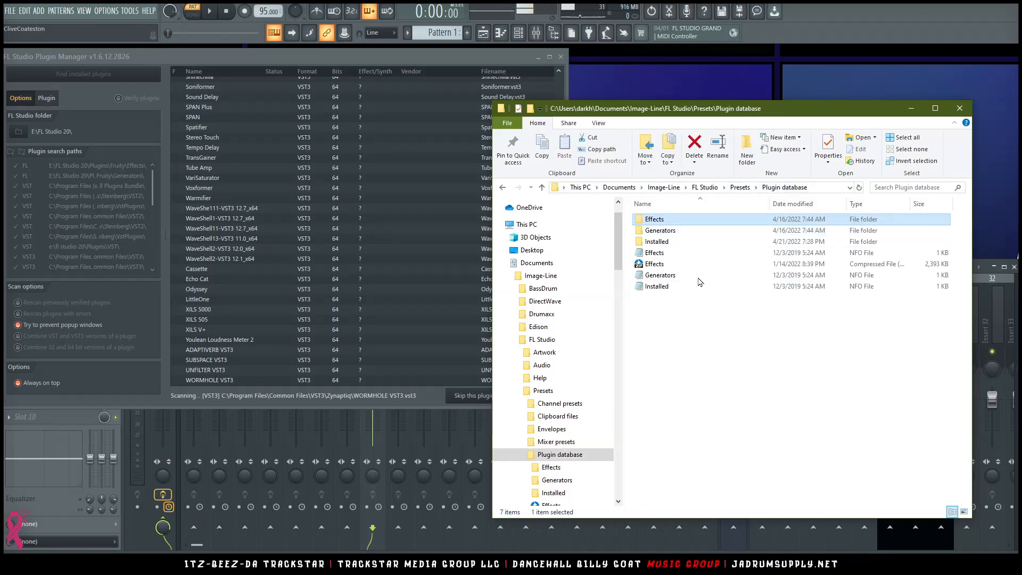
pyautogui.doubleClick(673, 220)
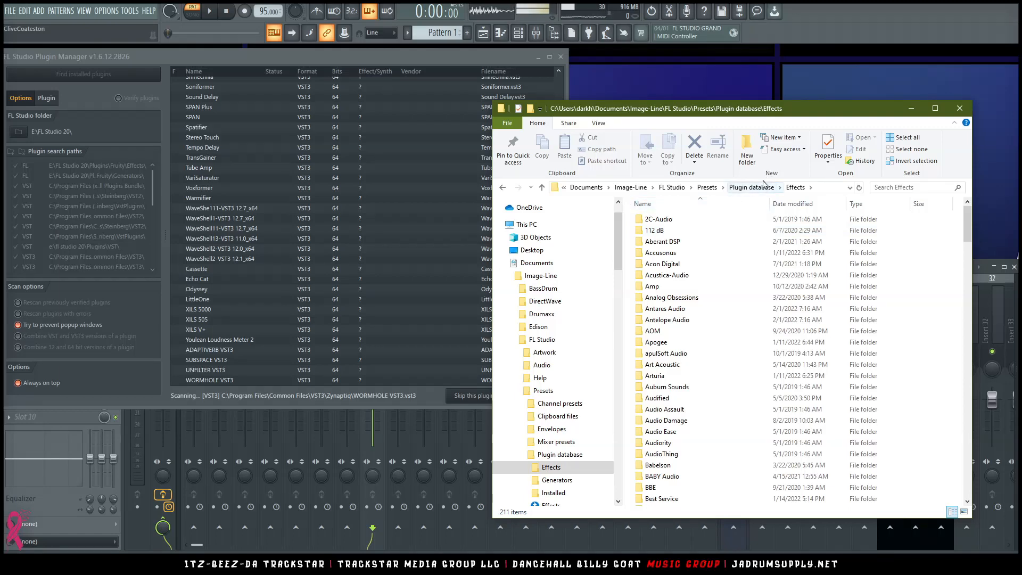
# Step: Snap the Effects folder window to a quarter of the screen and show the loose preset files ending its list
pyautogui.moveTo(769, 116); pyautogui.dragTo(1018, 3)
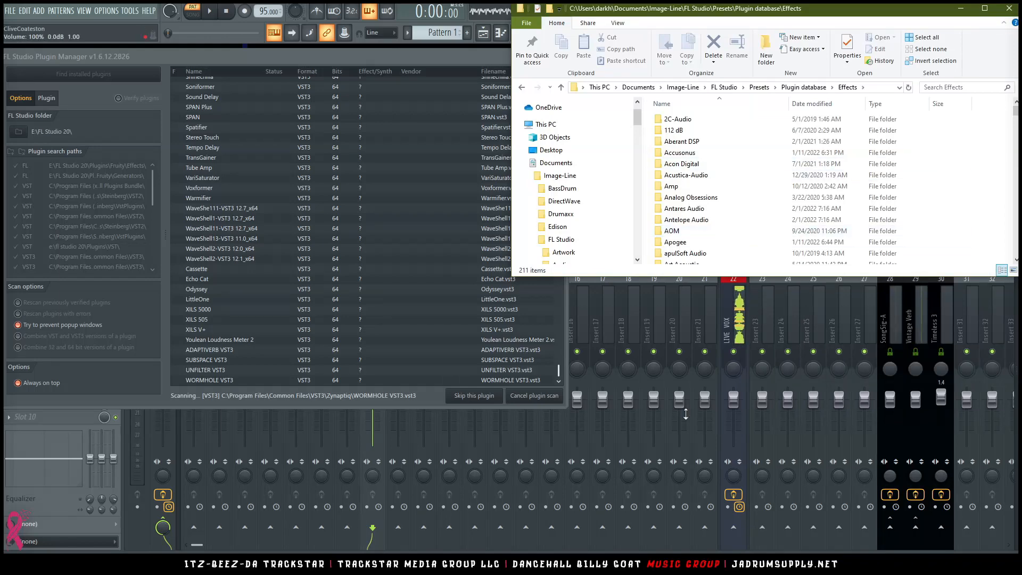
pyautogui.scroll(-5, 773, 185)
pyautogui.scroll(-20, 773, 186)
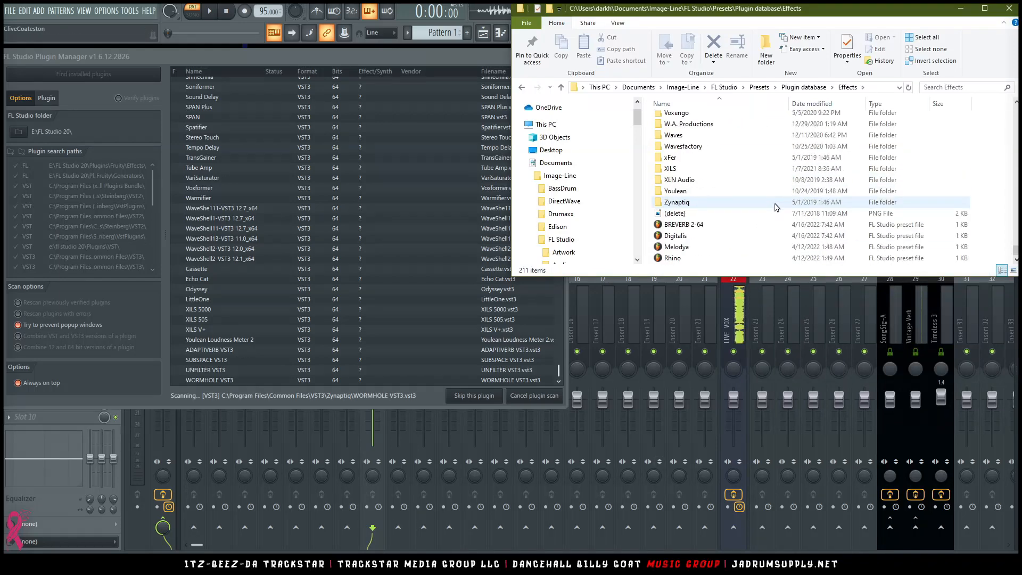
# Step: Copy the Effects folder path and open it in a second Explorer window snapped beneath the first
pyautogui.click(888, 90)
pyautogui.hotkey('ctrl', 'c')
pyautogui.press('BackSpace')
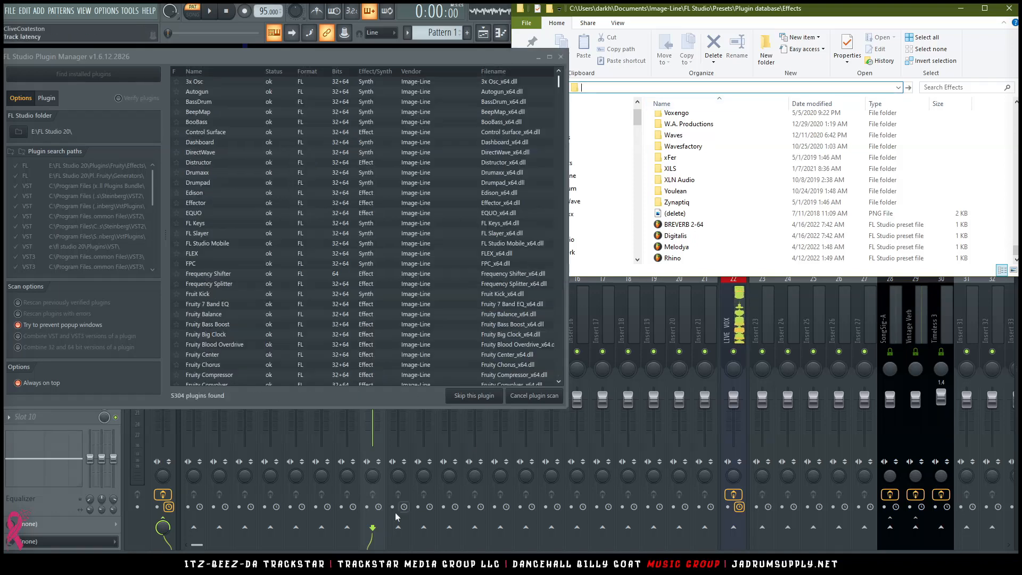
pyautogui.press('super+e')
pyautogui.moveTo(702, 129); pyautogui.dragTo(1017, 553)
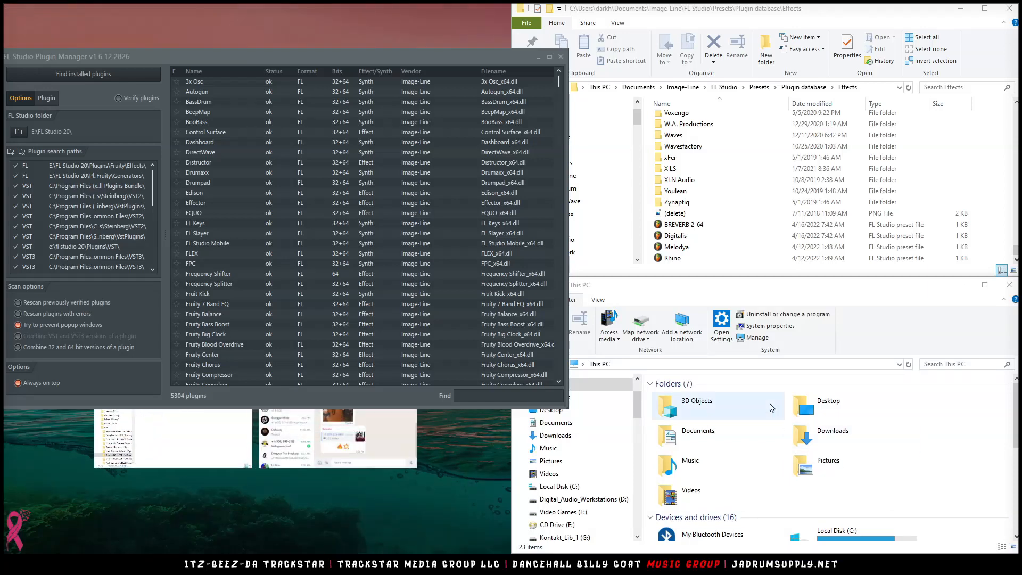
pyautogui.click(748, 363)
pyautogui.hotkey('ctrl', 'v')
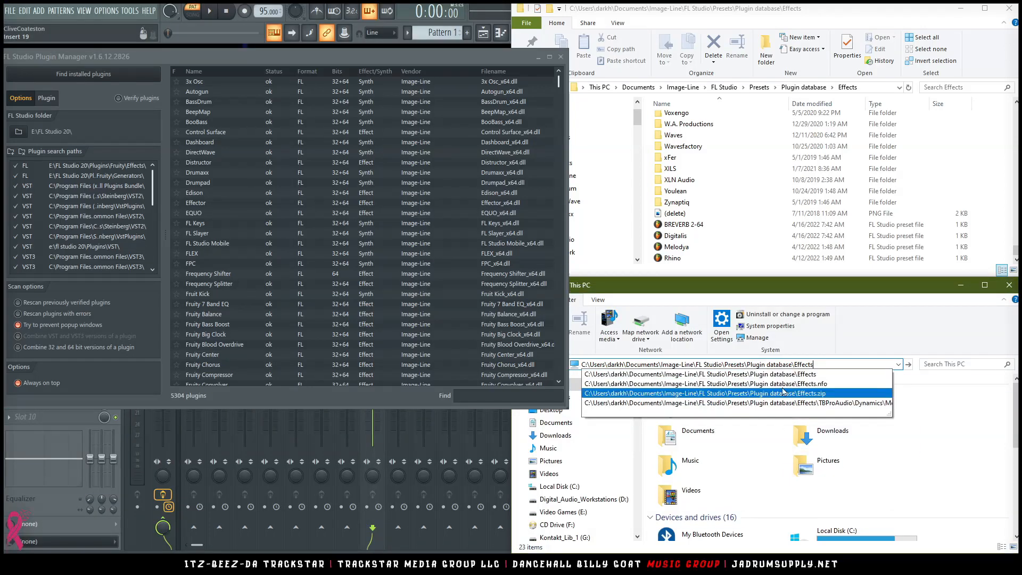
pyautogui.press('Return')
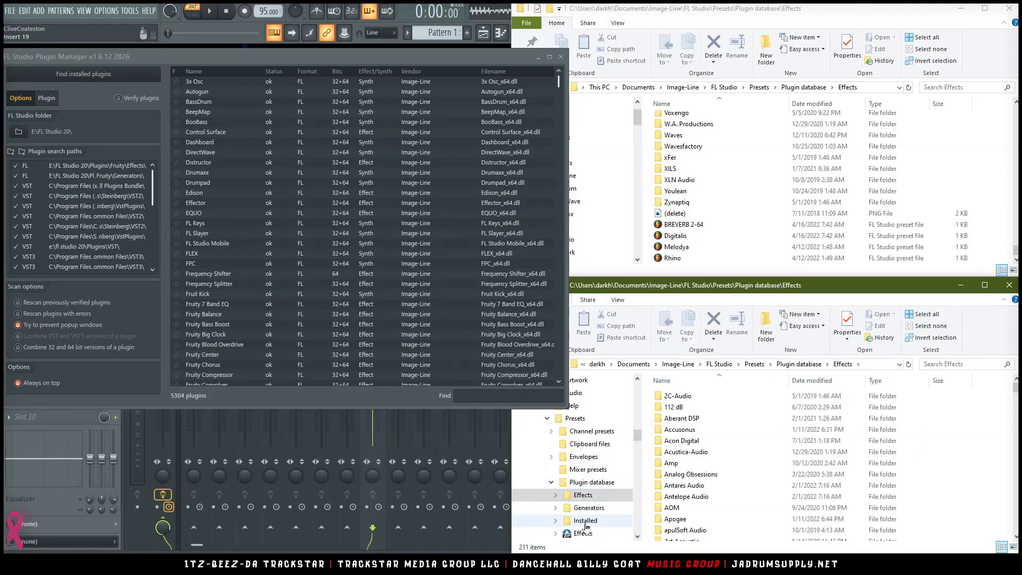
# Step: Switch the second Explorer window to the Generators folder and show the preset files at the end of its list
pyautogui.click(589, 507)
pyautogui.click(754, 182)
pyautogui.click(743, 484)
pyautogui.scroll(-20, 756, 480)
pyautogui.click(758, 482)
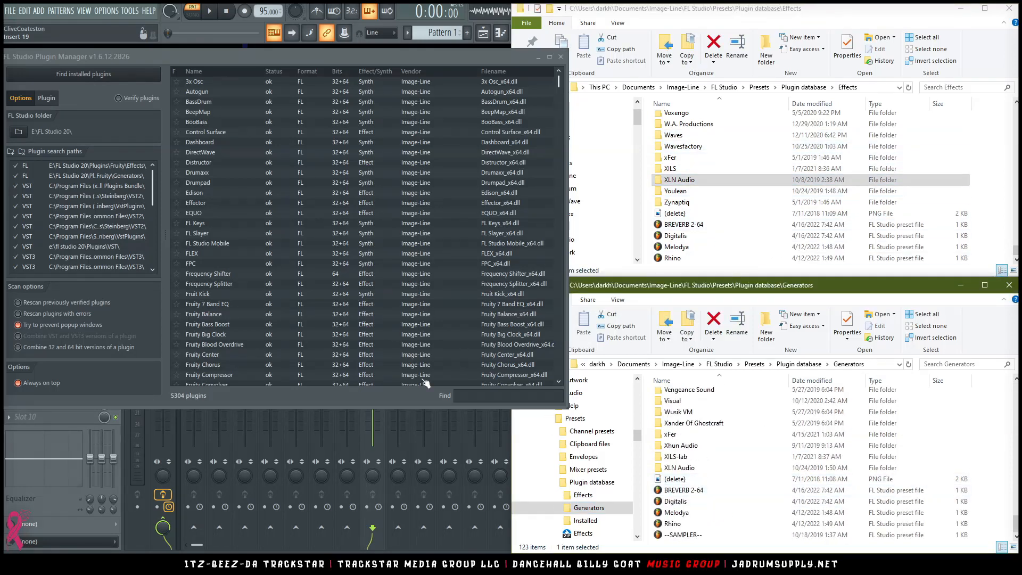
# Step: Search the Plugin Manager for "kick" and mark the VST version of Kickstart 2 as a favourite
pyautogui.click(493, 400)
pyautogui.write('kick')
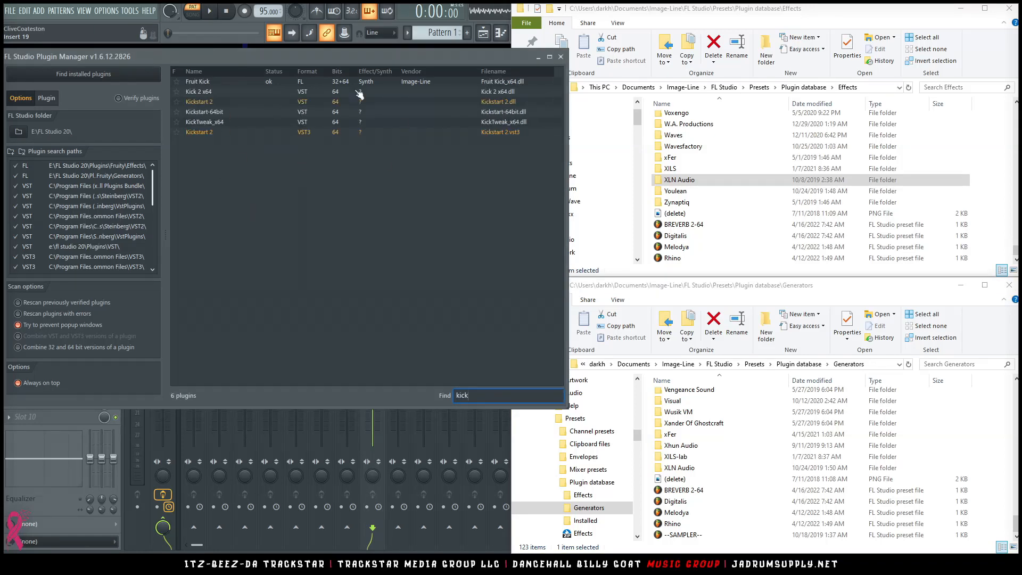
pyautogui.click(177, 102)
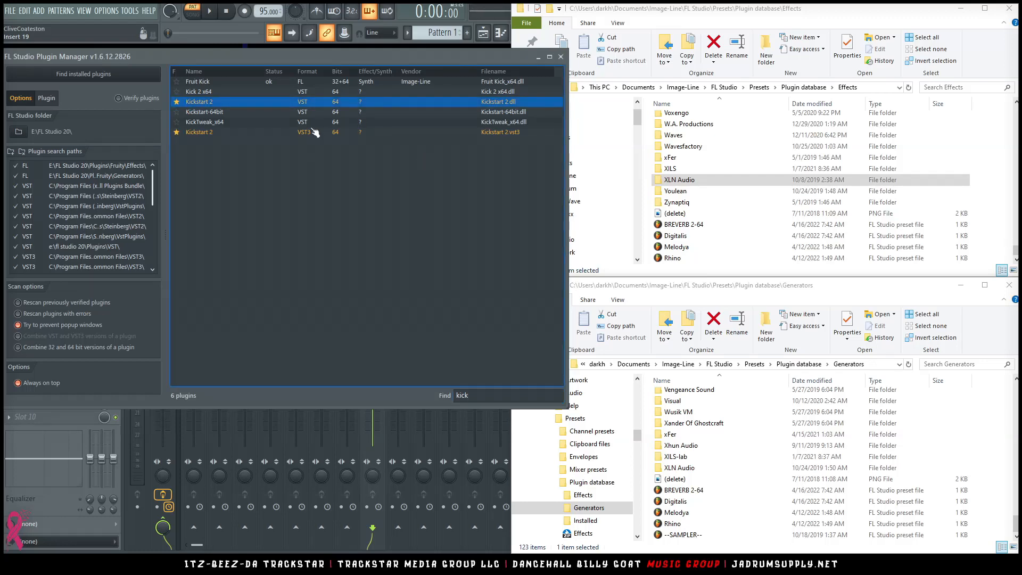
# Step: Return to the FL Studio mixer, select Insert 18 and move the Plugin Manager clear of the effect slots
pyautogui.click(372, 430)
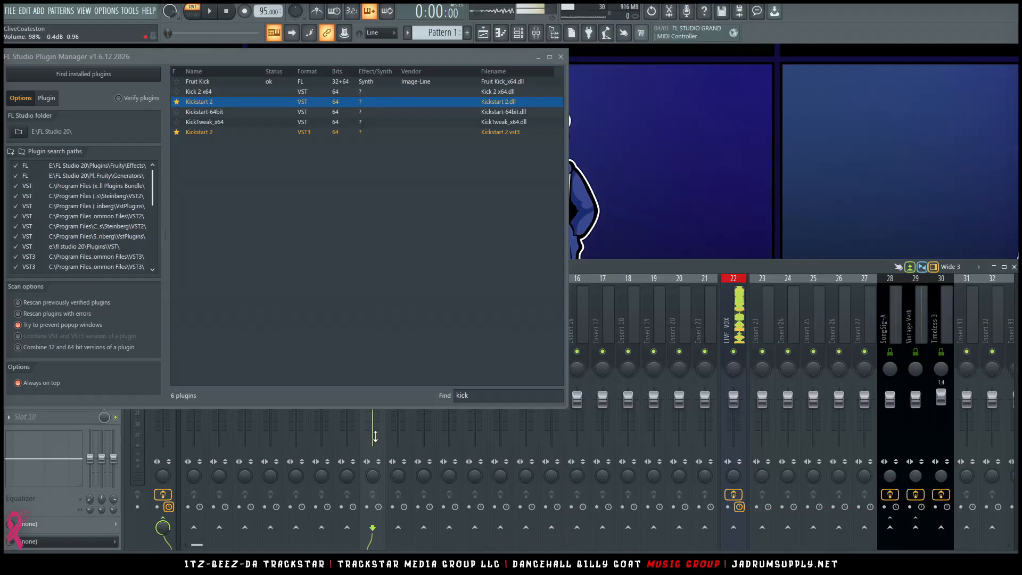
pyautogui.click(631, 339)
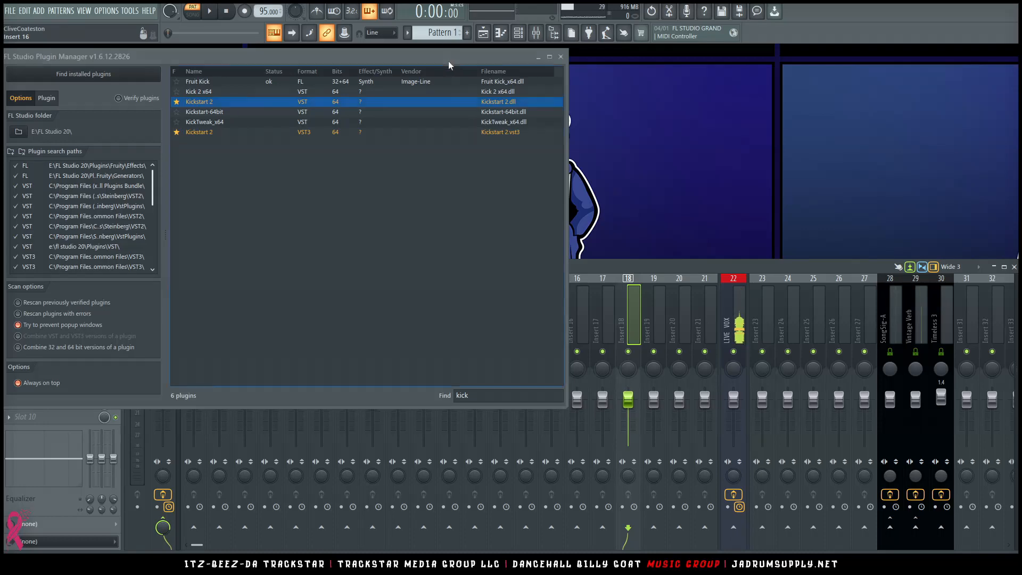
pyautogui.moveTo(446, 61); pyautogui.dragTo(792, 80)
# Step: Compare the Categories and Tree views of the plugin picker for Insert 18's first slot, ending on Tree
pyautogui.click(53, 300)
pyautogui.moveTo(53, 310)
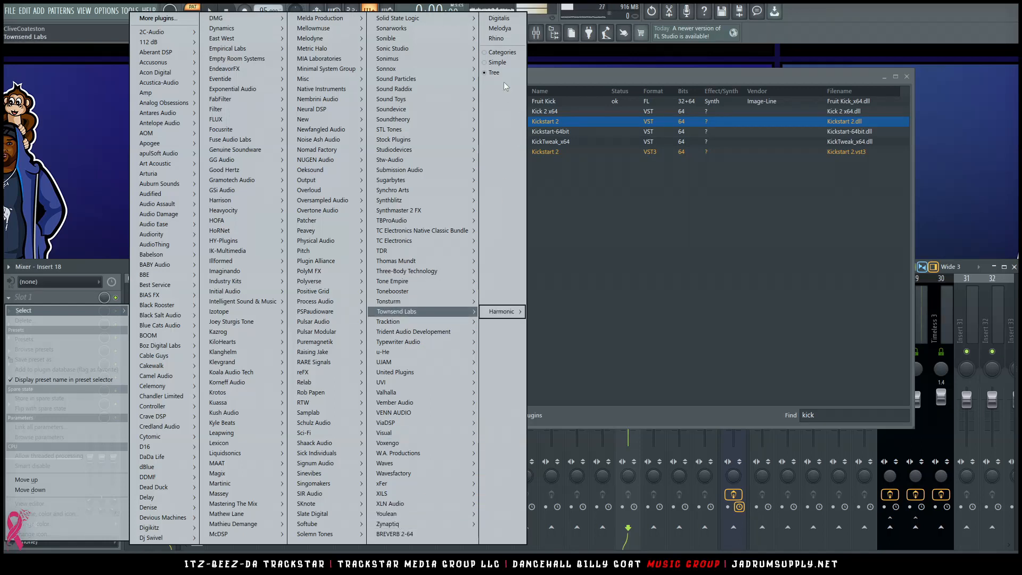
pyautogui.click(504, 51)
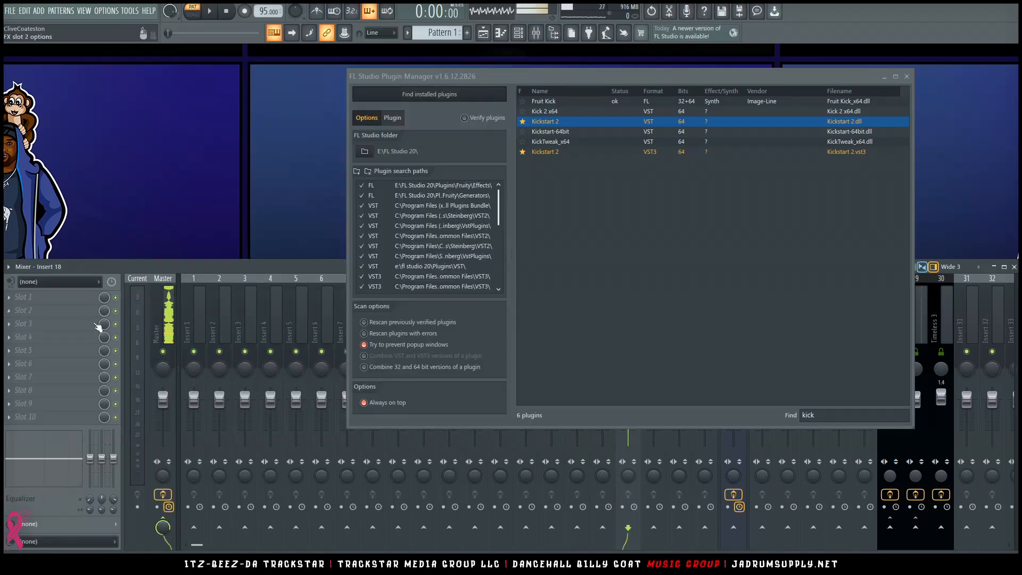
pyautogui.click(61, 303)
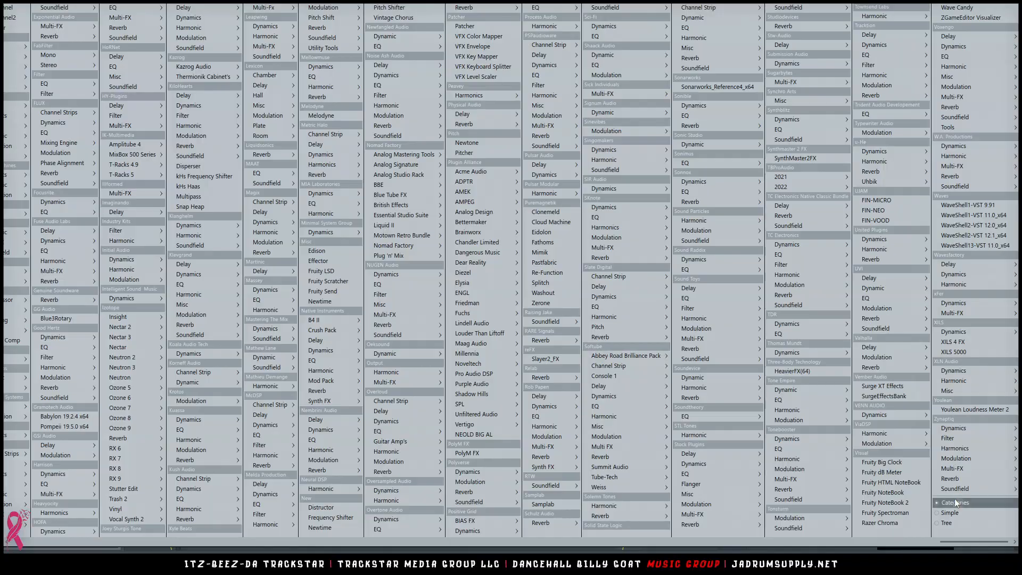
pyautogui.click(947, 522)
pyautogui.click(64, 297)
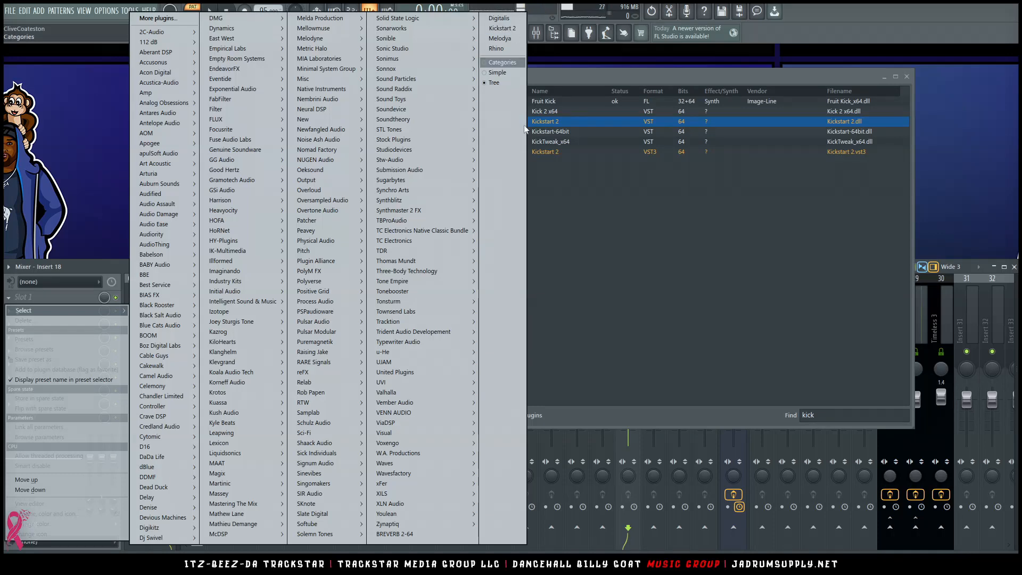
pyautogui.click(806, 31)
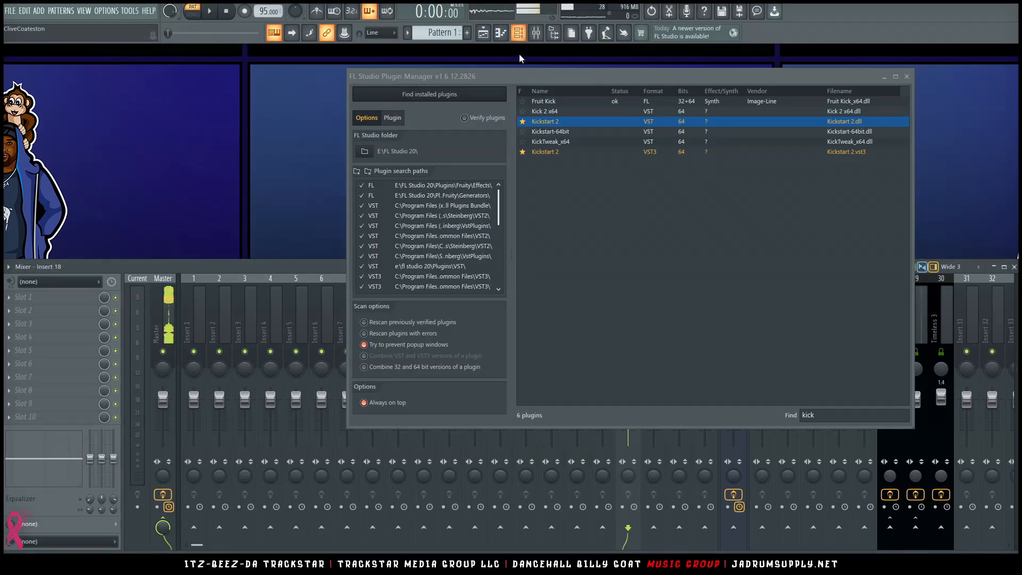
# Step: Show the channel rack beside the Plugin Manager and try to add Kickstart 2 as a new channel
pyautogui.moveTo(520, 81); pyautogui.dragTo(528, 226)
pyautogui.click(519, 33)
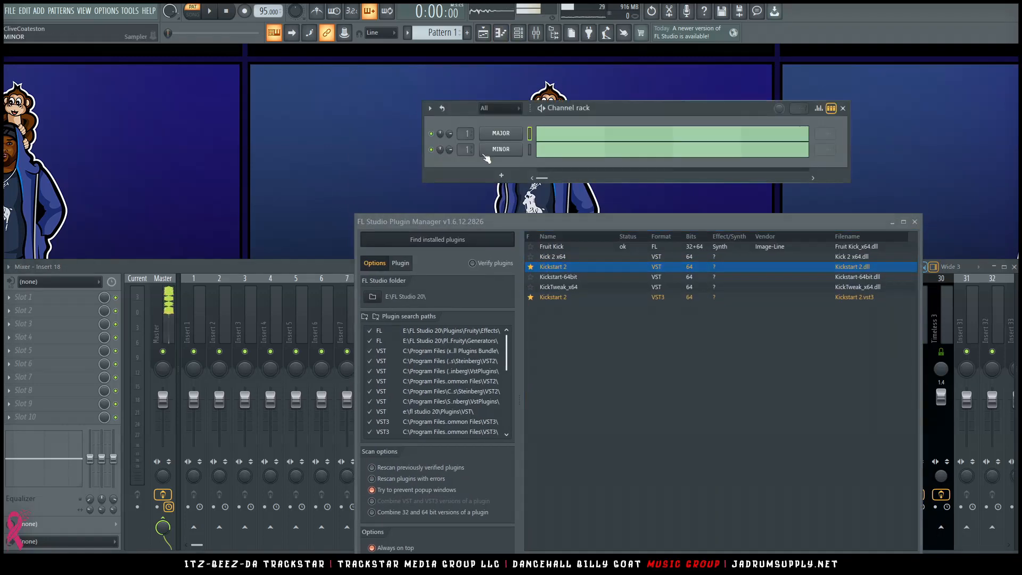
pyautogui.click(485, 174)
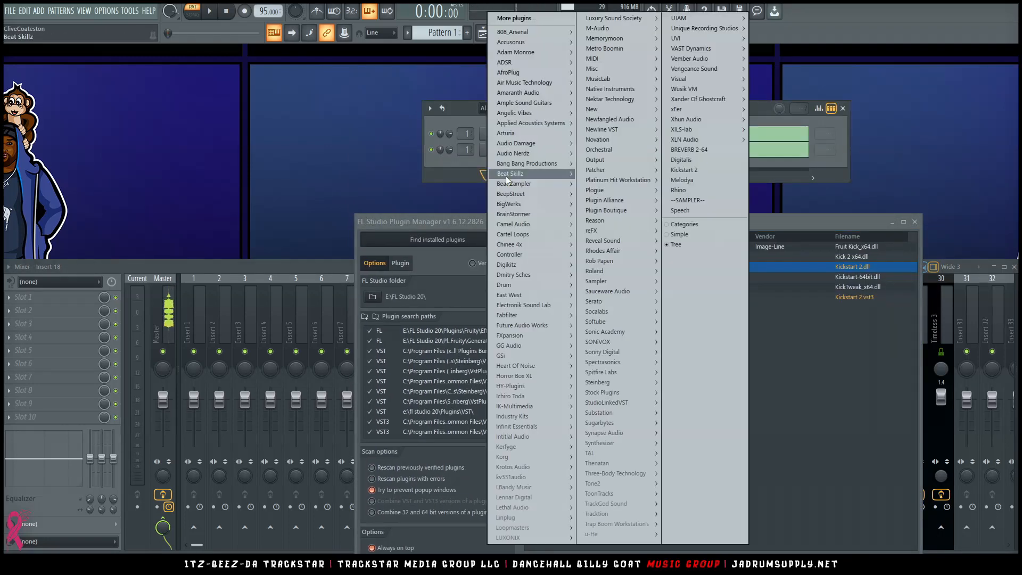
pyautogui.click(693, 170)
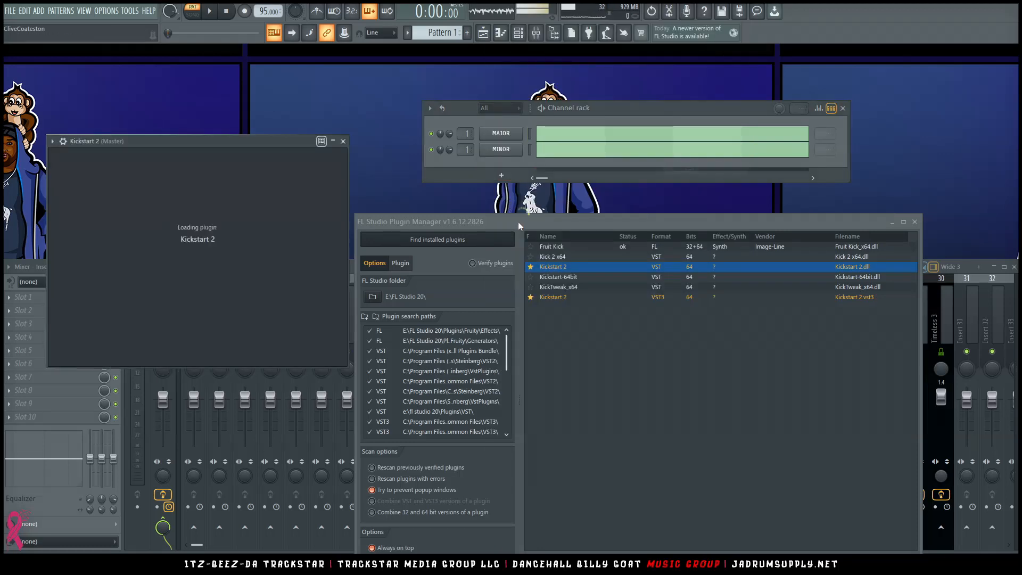
# Step: Move the Plugin Manager aside, dismiss both plugin warnings and close the Kickstart 2 window
pyautogui.moveTo(531, 220); pyautogui.dragTo(680, 350)
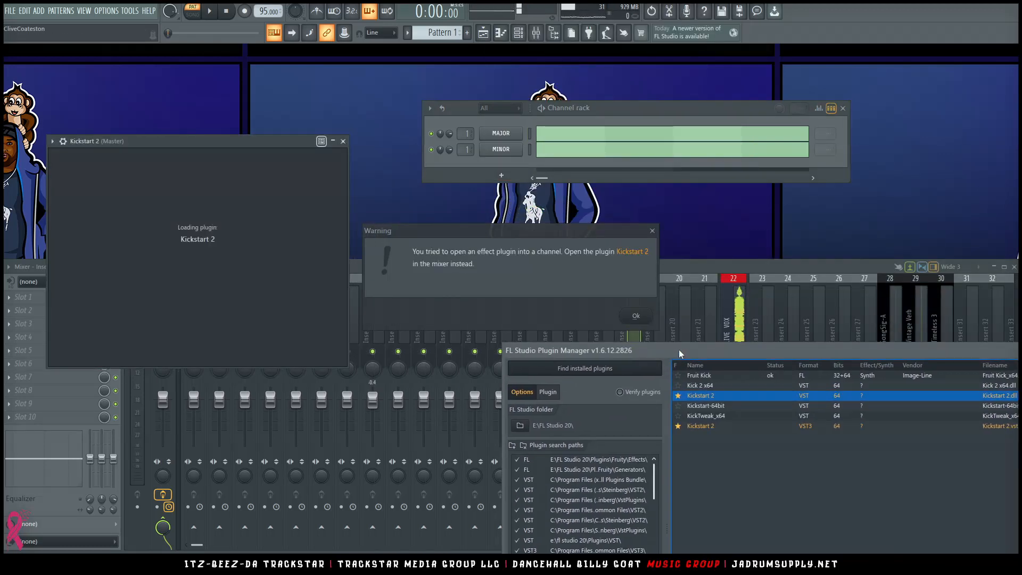
pyautogui.click(651, 317)
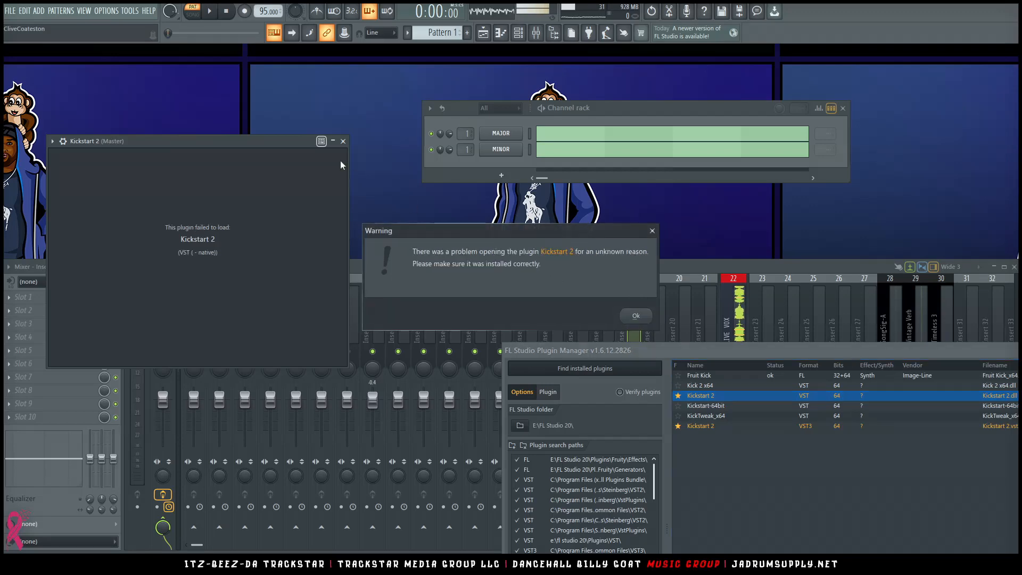
pyautogui.click(638, 315)
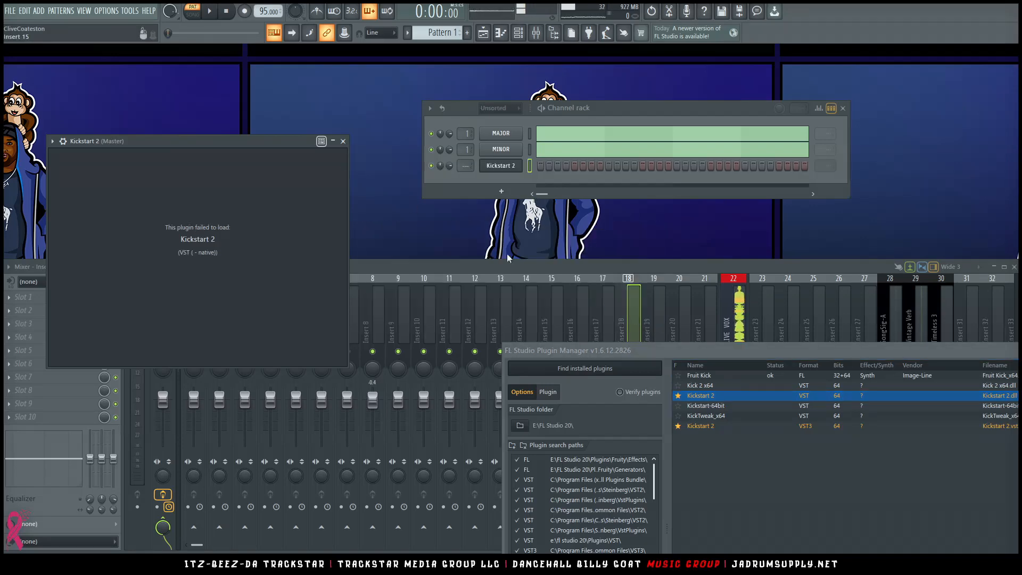
pyautogui.click(343, 141)
# Step: Reposition the Plugin Manager away from the File Explorer area and bring back the Generators folder window
pyautogui.moveTo(799, 349); pyautogui.dragTo(321, 69)
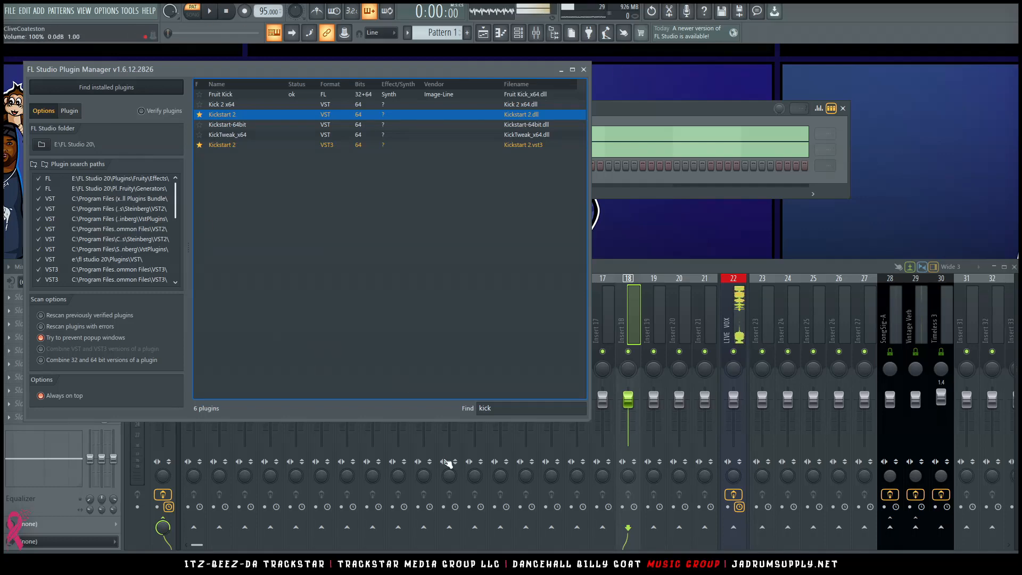
pyautogui.click(421, 565)
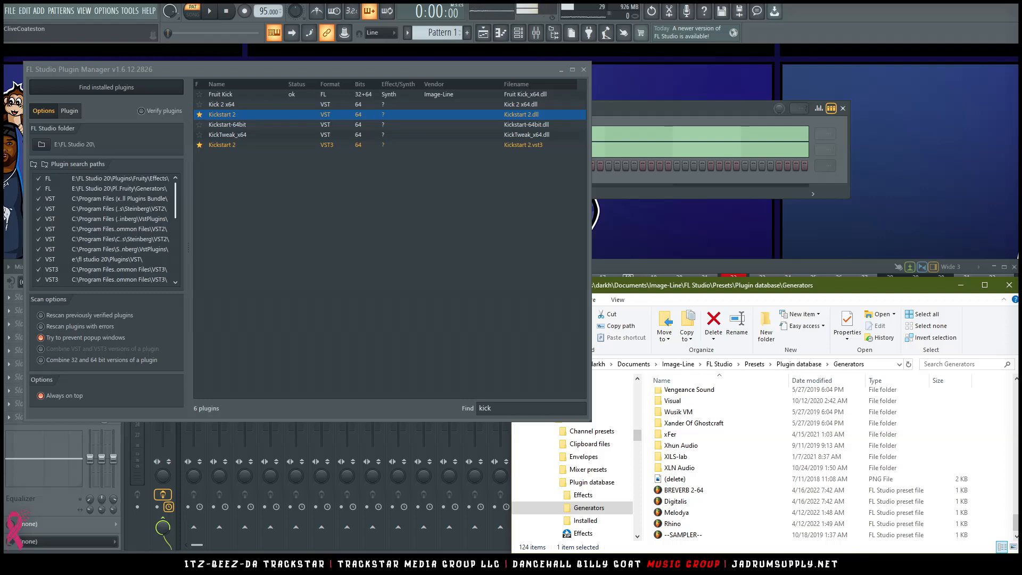
# Step: Refresh the Effects folder and delete the BREVERB 2-64, Digitalis, Rhino and Kickstart 2 presets from the Generators folder
pyautogui.click(479, 565)
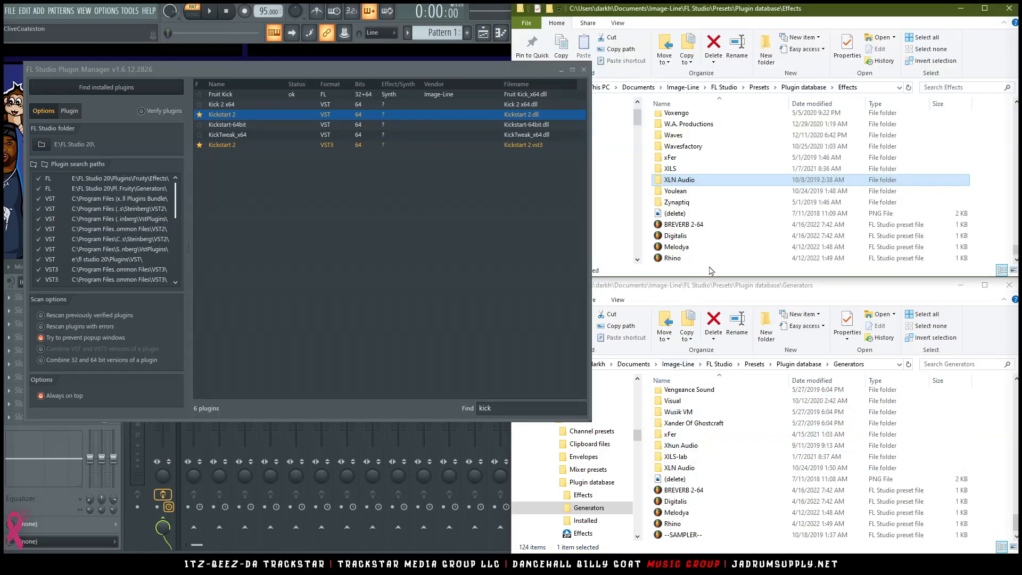
pyautogui.click(909, 87)
pyautogui.click(678, 237)
pyautogui.moveTo(678, 246); pyautogui.dragTo(706, 537)
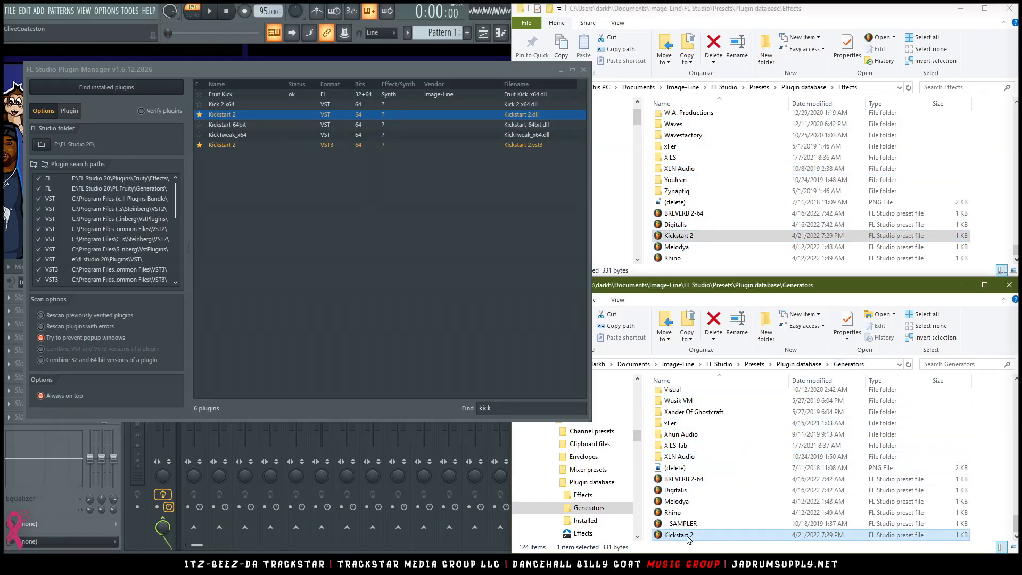
pyautogui.keyDown('ctrl'); pyautogui.click(686, 514); pyautogui.keyUp('ctrl')
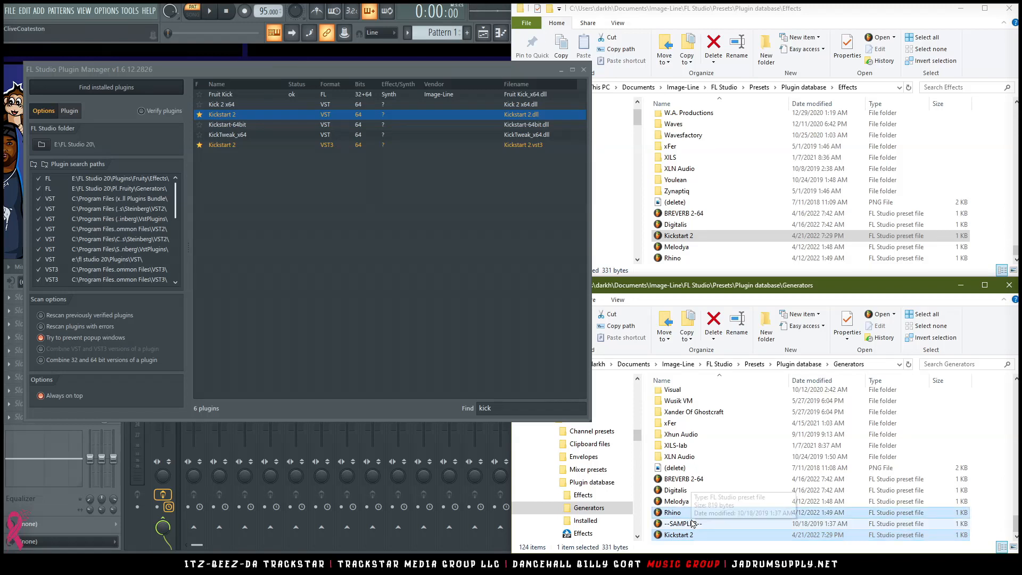
pyautogui.keyDown('ctrl'); pyautogui.click(700, 491); pyautogui.keyUp('ctrl')
pyautogui.keyDown('ctrl'); pyautogui.click(691, 479); pyautogui.keyUp('ctrl')
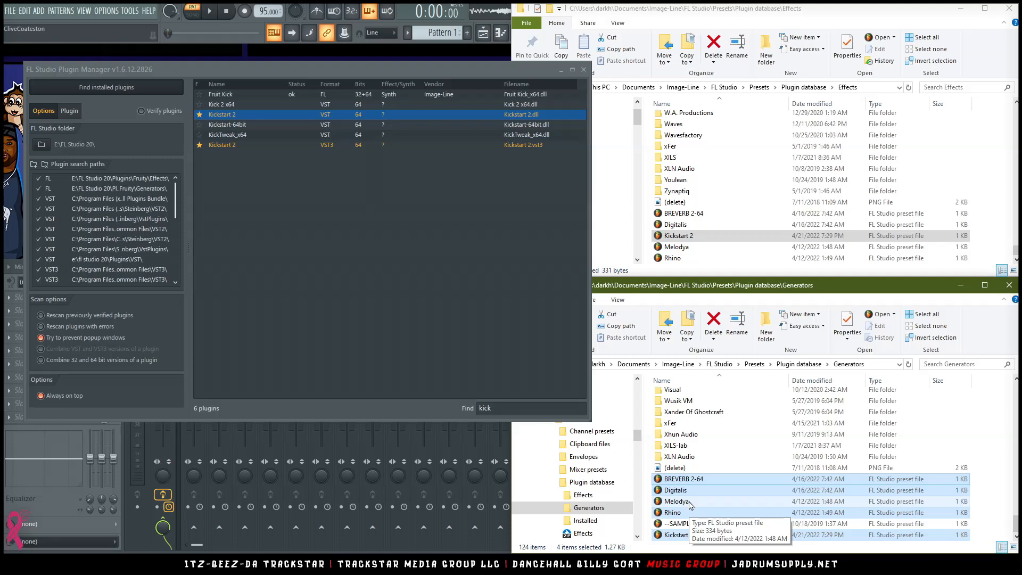
pyautogui.press('Delete')
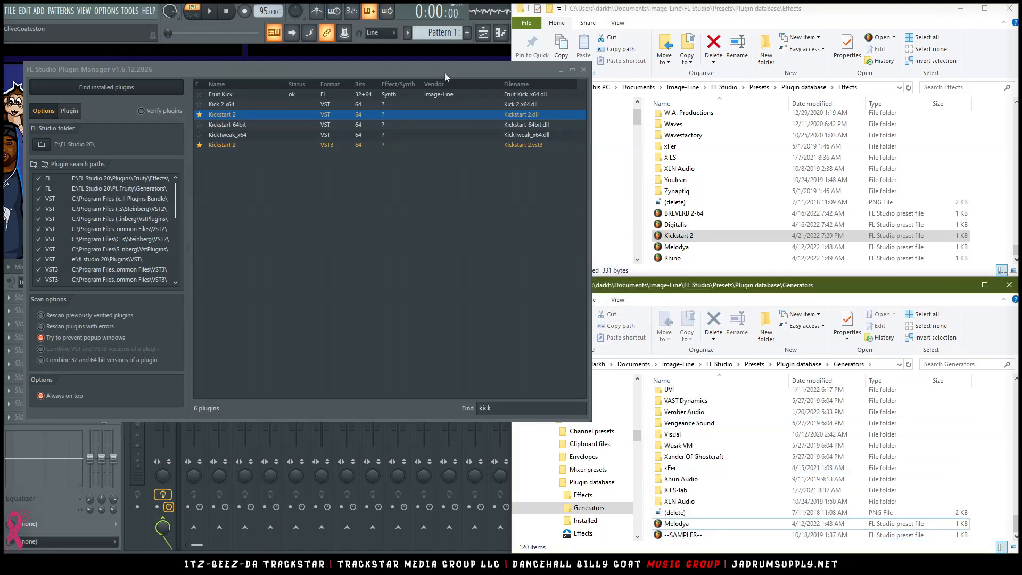
# Step: Switch the channel rack's new-channel plugin picker to Categories and back to Tree, and check its refreshed generator list
pyautogui.moveTo(445, 69); pyautogui.dragTo(478, 210)
pyautogui.click(477, 113)
pyautogui.click(501, 191)
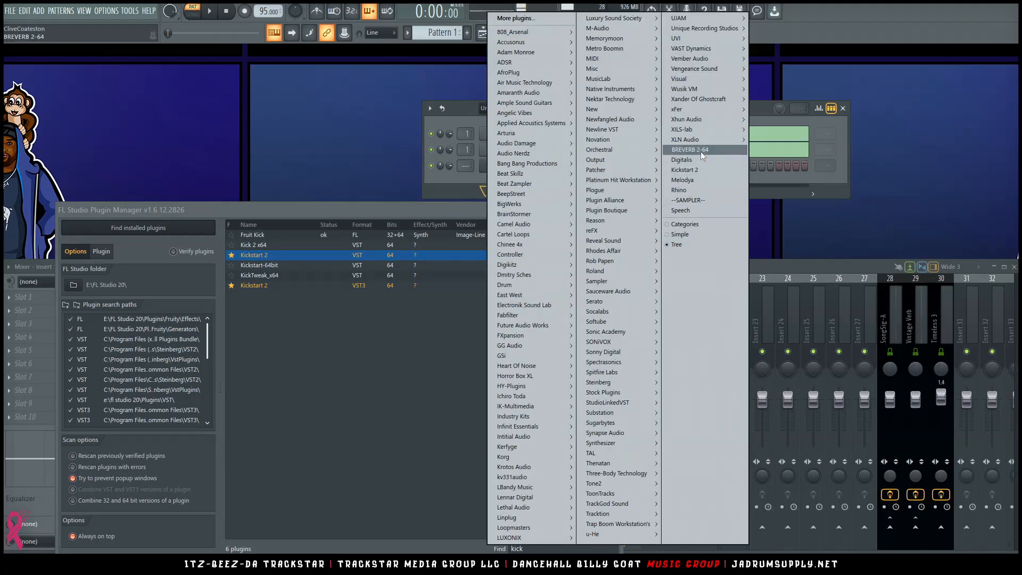
pyautogui.click(687, 225)
pyautogui.click(506, 187)
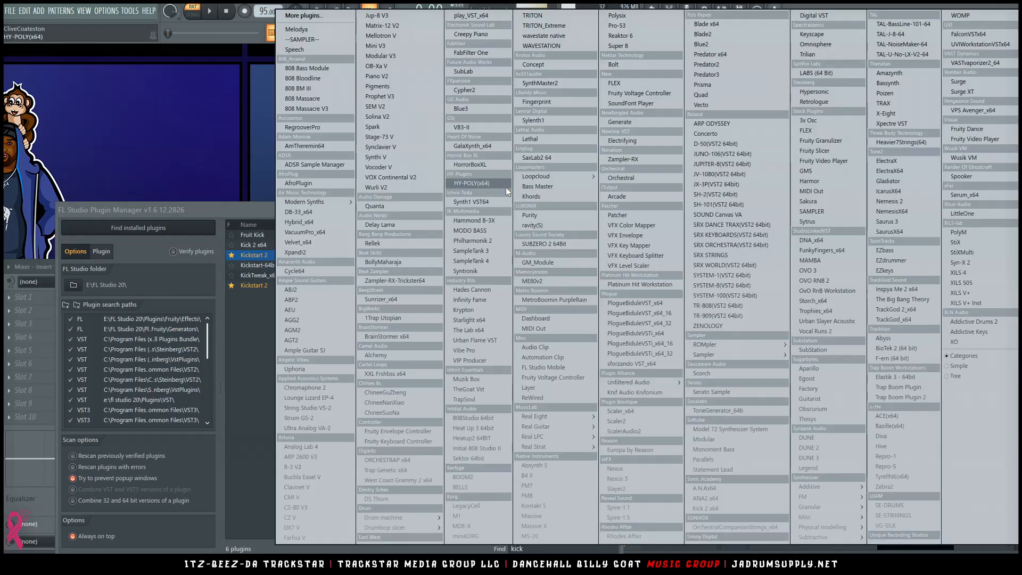
pyautogui.click(960, 377)
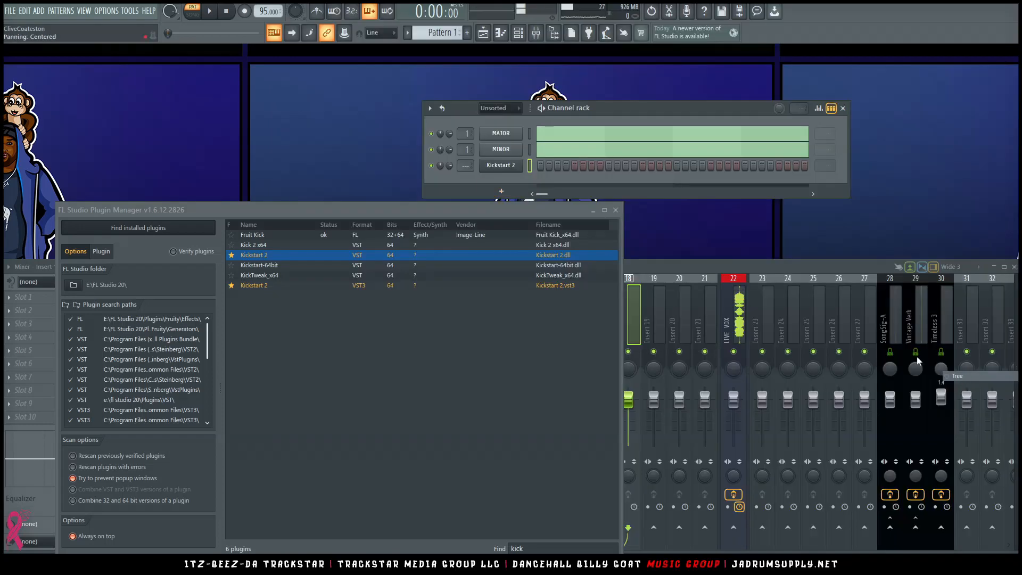
pyautogui.click(488, 190)
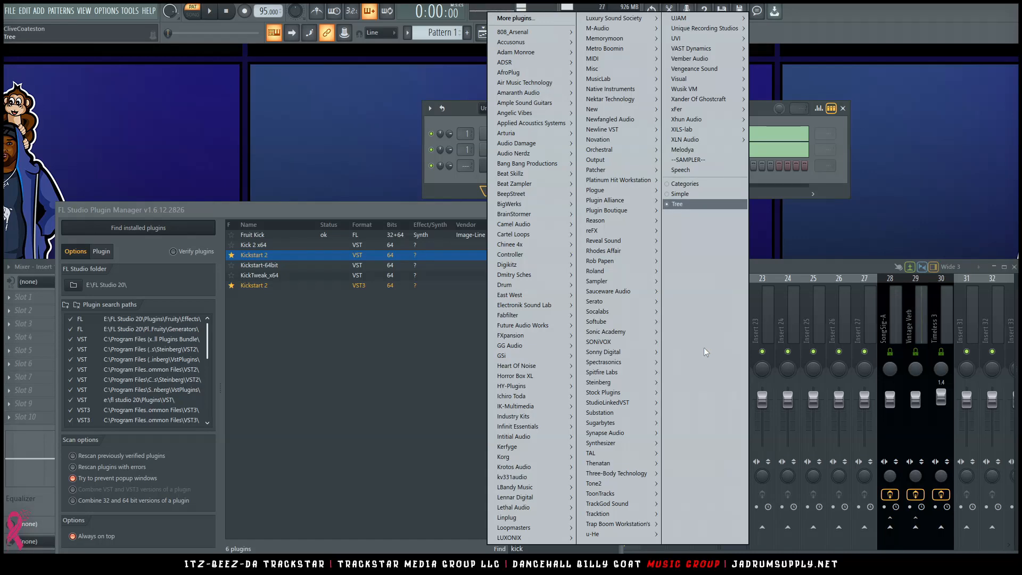
pyautogui.click(341, 214)
# Step: Move the Plugin Manager clear of the folder windows and cut the BREVERB 2-64 preset in the Effects folder
pyautogui.moveTo(340, 210); pyautogui.dragTo(286, 56)
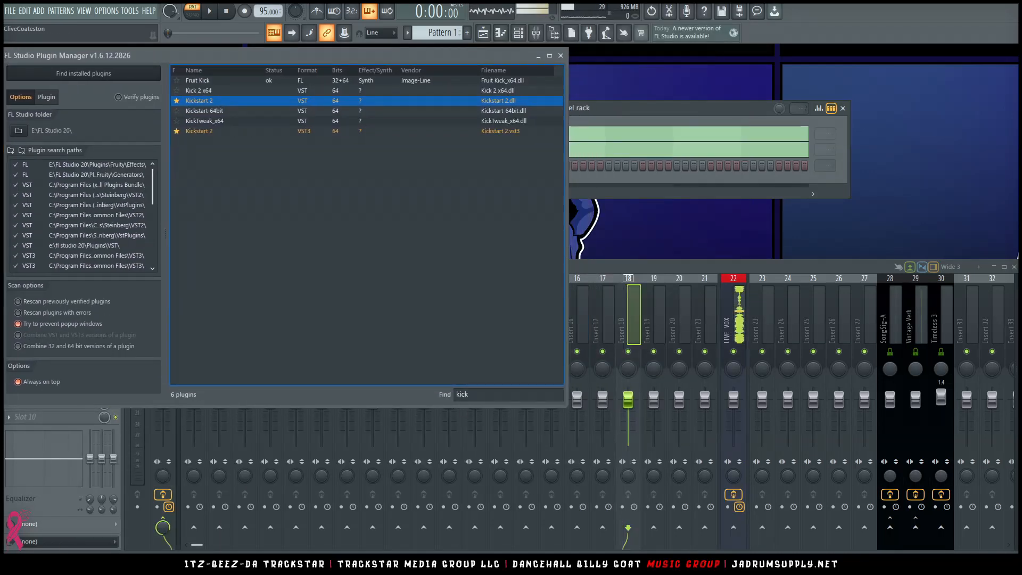
pyautogui.hotkey('alt', 'Tab')
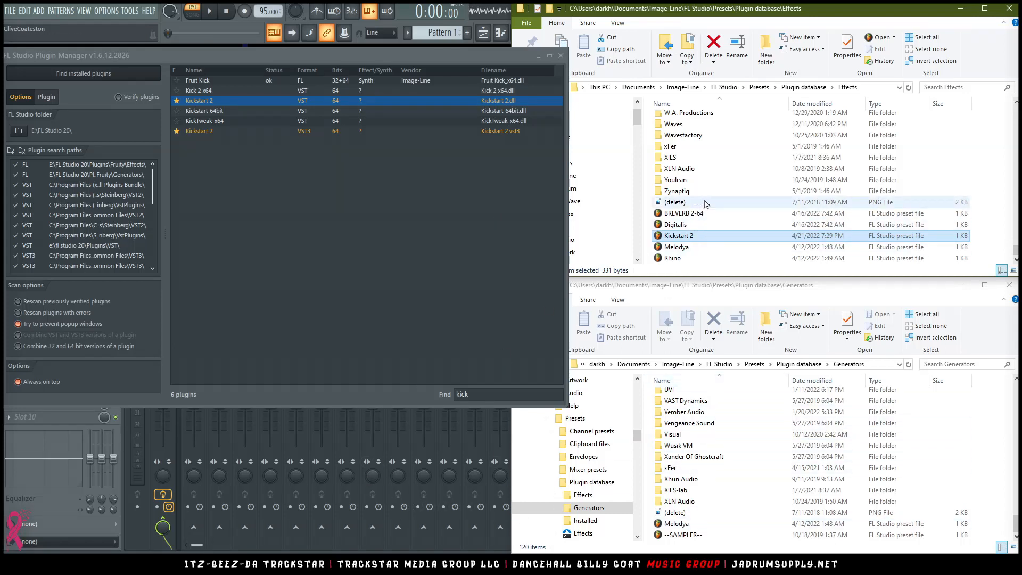
pyautogui.scroll(1, 740, 201)
pyautogui.scroll(-1, 740, 200)
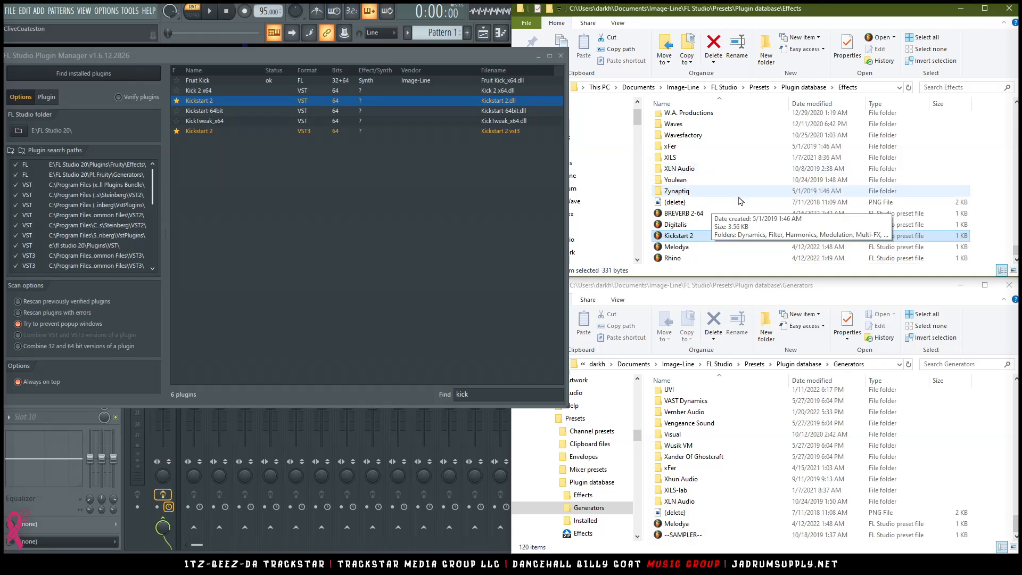
pyautogui.click(692, 217)
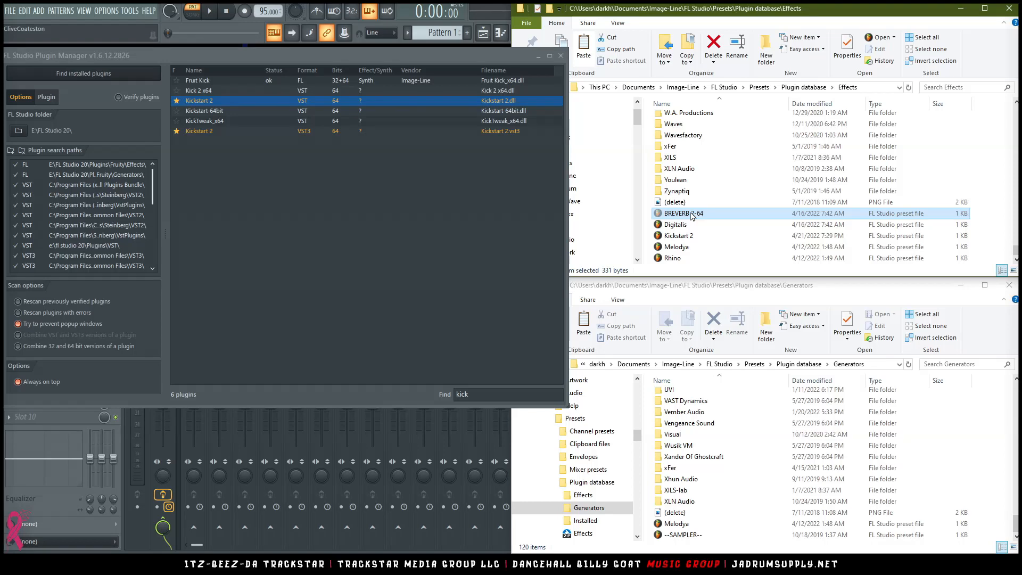
# Step: Search the Plugin Manager for "eqp" and mark the Gem EQP-64 VST as a favourite
pyautogui.click(365, 405)
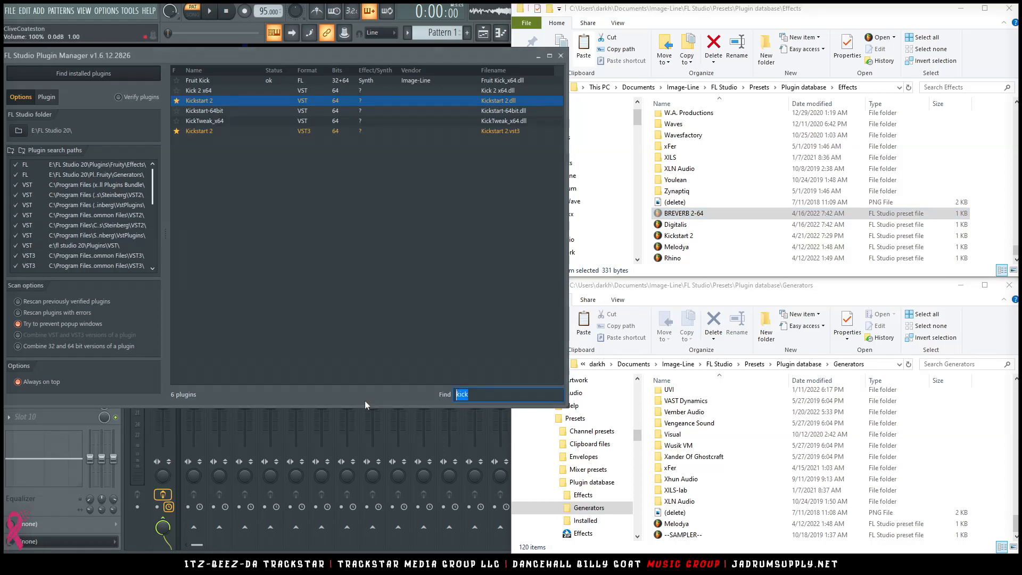
pyautogui.write('eqp')
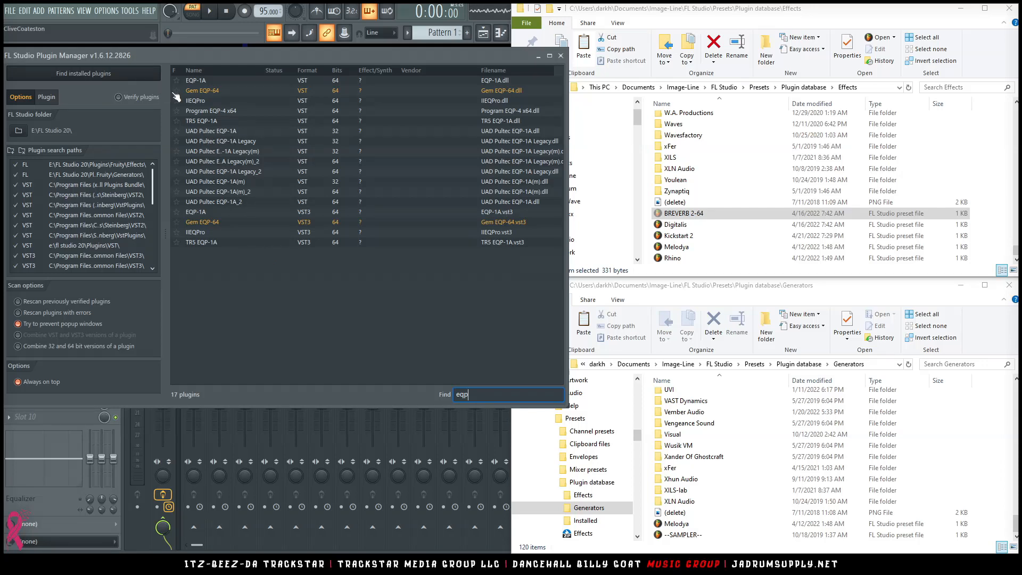
pyautogui.click(178, 91)
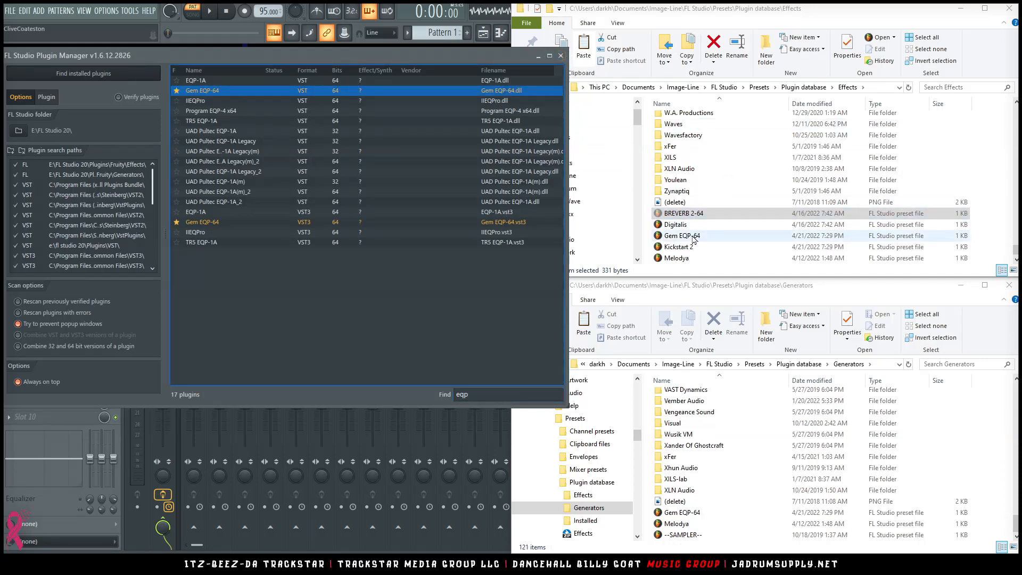
# Step: Delete the Gem EQP-64 preset from the Generators folder, keeping the copy in Effects
pyautogui.click(692, 237)
pyautogui.click(688, 515)
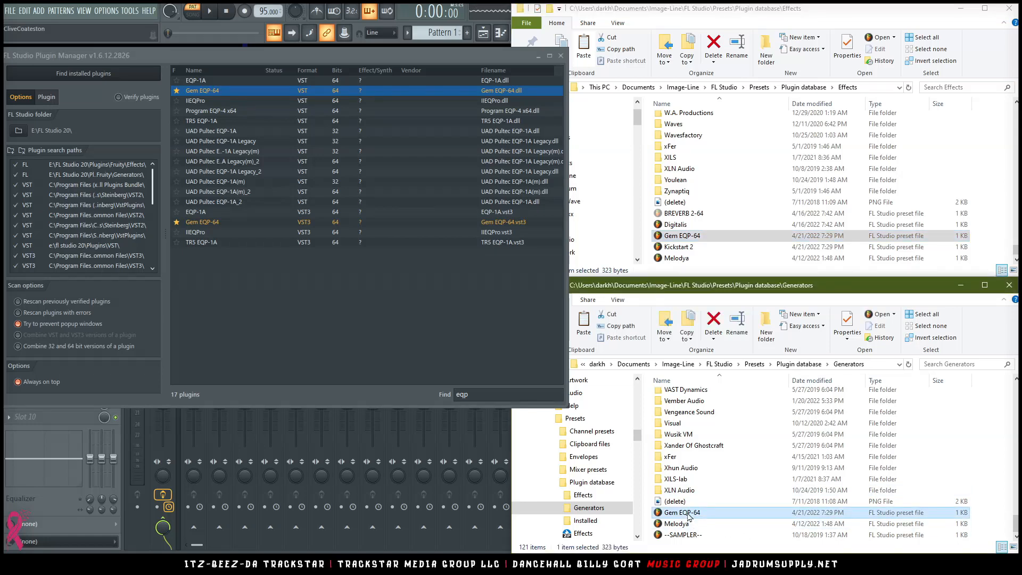
pyautogui.press('Delete')
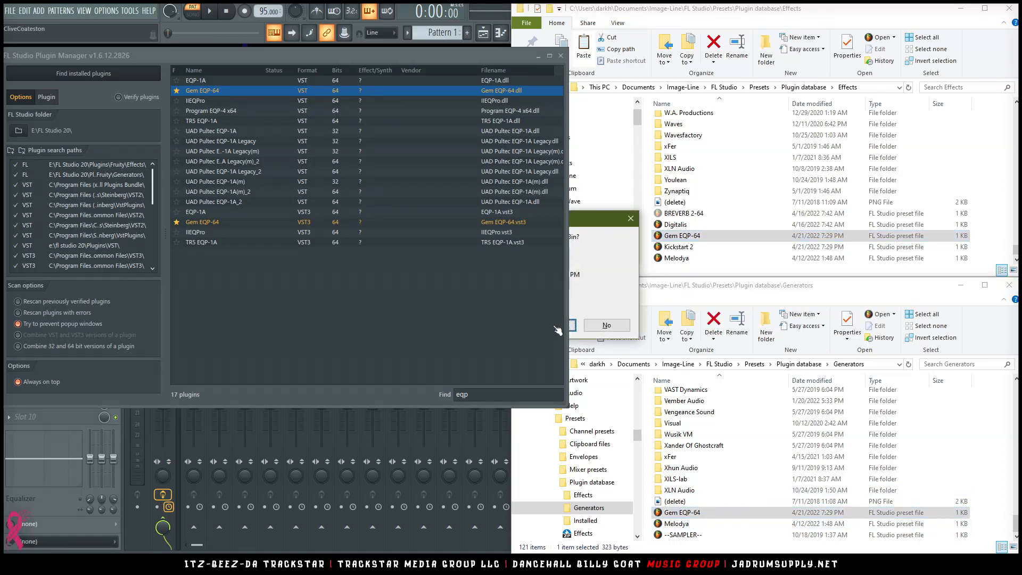
pyautogui.press('Return')
# Step: Cut the BREVERB 2-64 and Gem EQP-64 presets from the Effects folder and paste them into its Overloud subfolder
pyautogui.click(691, 215)
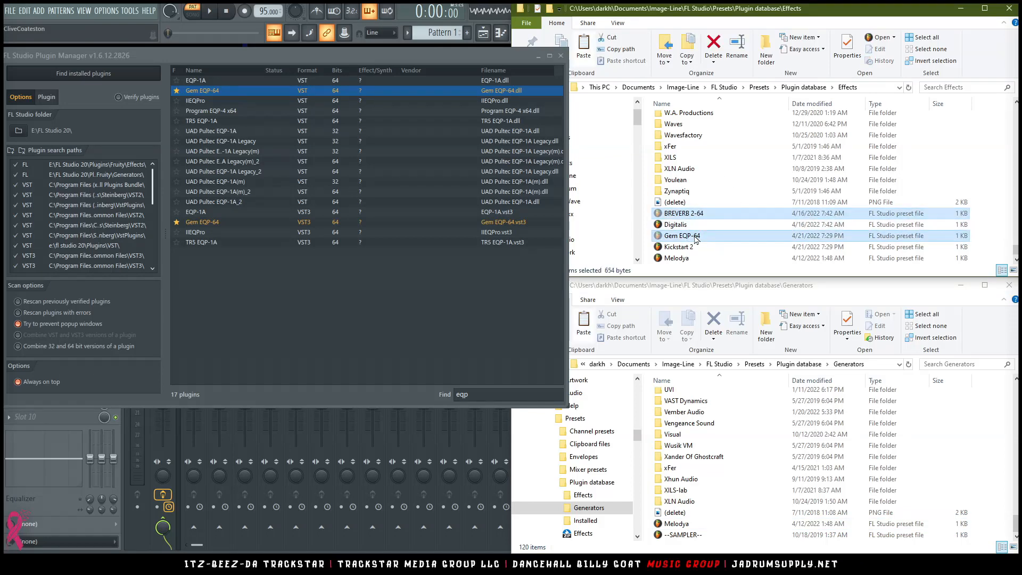
pyautogui.scroll(2, 698, 234)
pyautogui.press('o')
pyautogui.press('v')
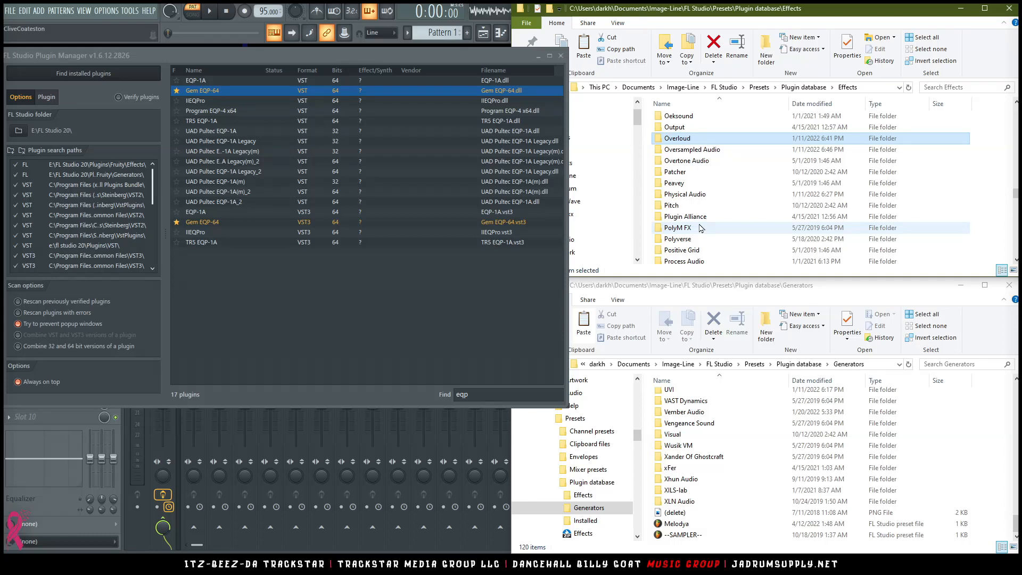
pyautogui.click(767, 53)
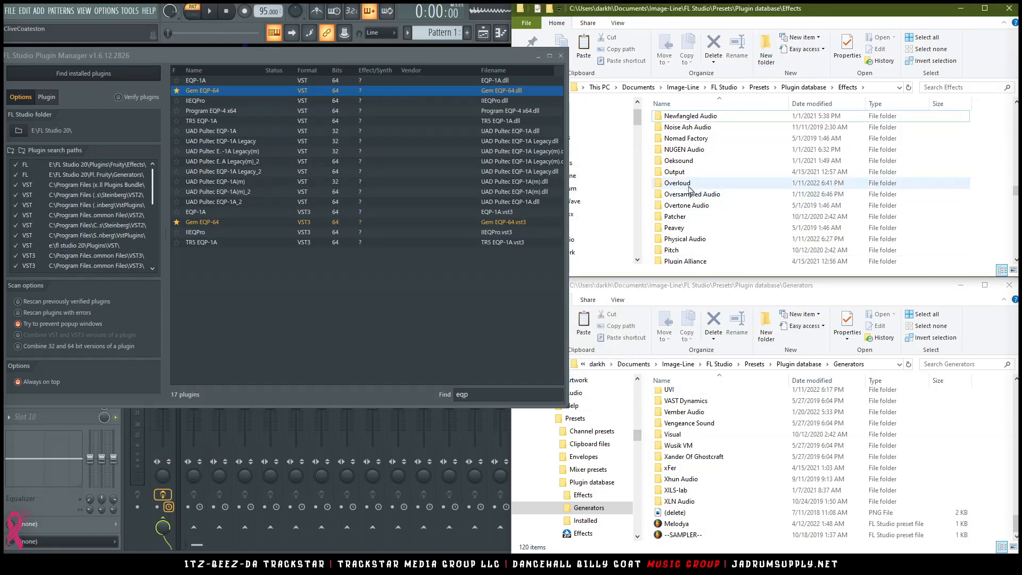
pyautogui.doubleClick(699, 195)
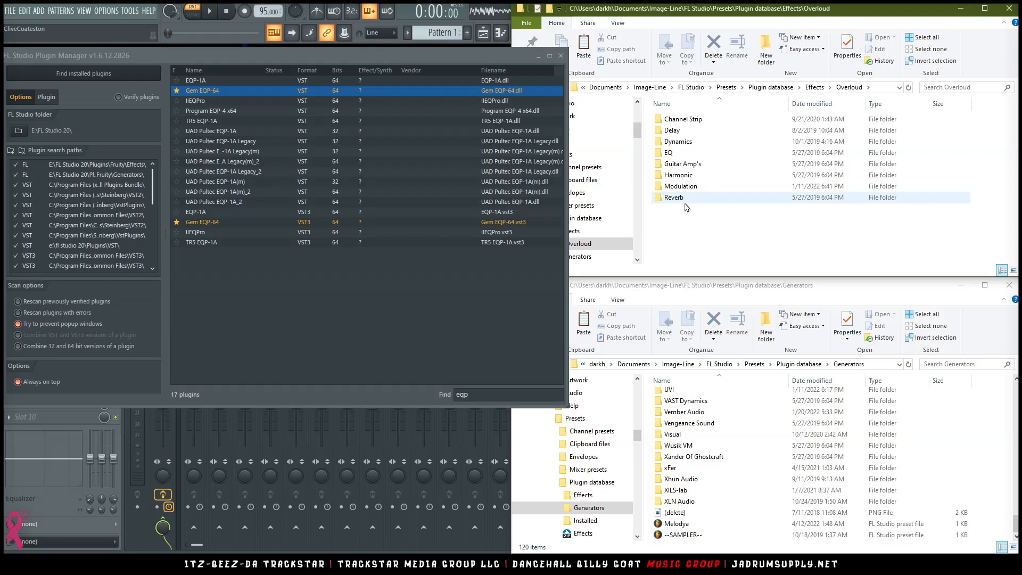
pyautogui.hotkey('ctrl', 'v')
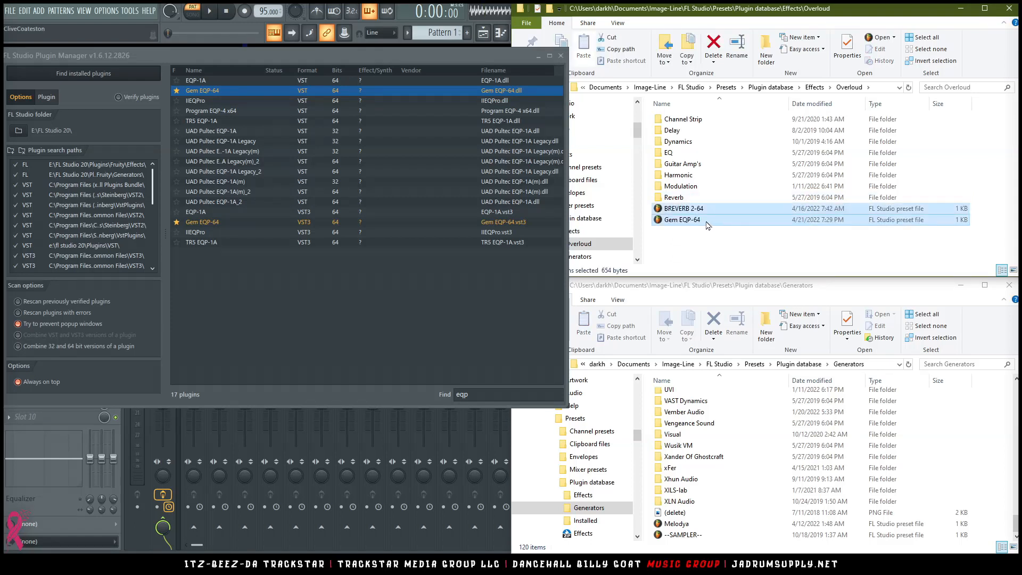
# Step: Move Gem EQP-64 into Overloud's EQ subfolder and BREVERB 2-64 into its Reverb subfolder, and return to the Effects folder
pyautogui.click(686, 242)
pyautogui.moveTo(683, 209); pyautogui.dragTo(674, 156)
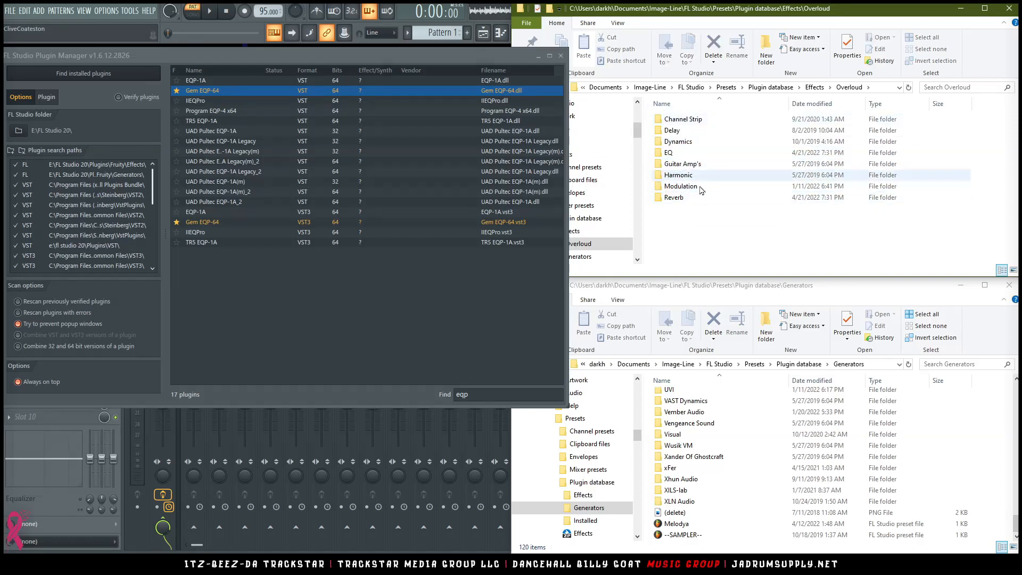
pyautogui.click(814, 89)
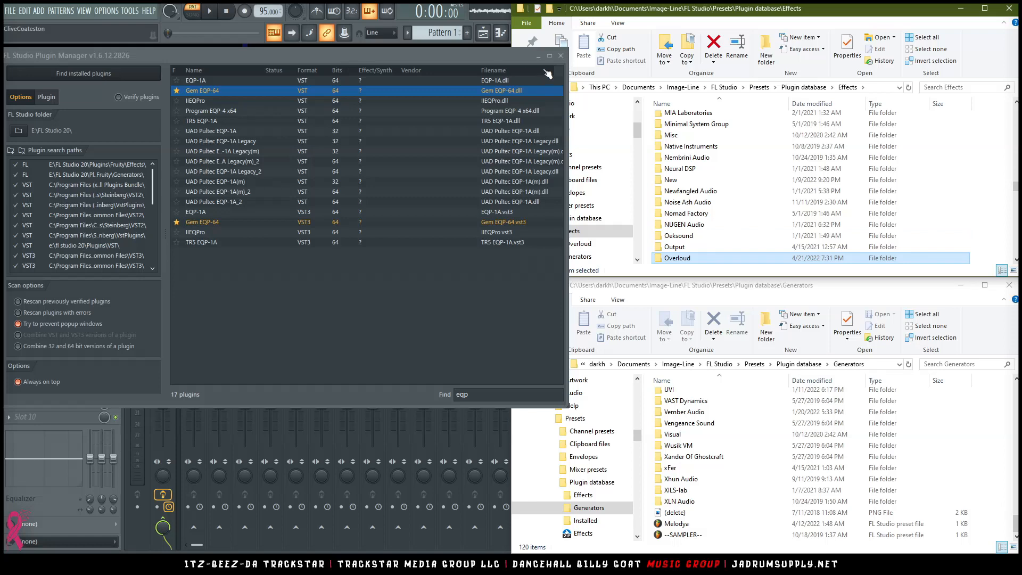
# Step: Minimise the Plugin Manager and examine the Overloud Reverb category in the plugin picker of Insert 2's first slot
pyautogui.click(538, 56)
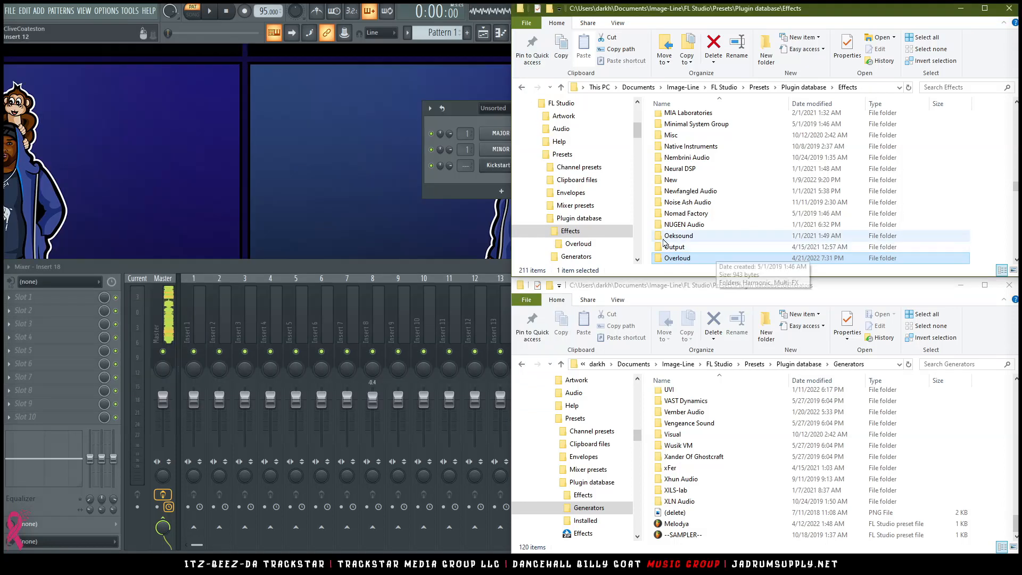
pyautogui.click(279, 275)
pyautogui.click(23, 297)
pyautogui.moveTo(64, 311)
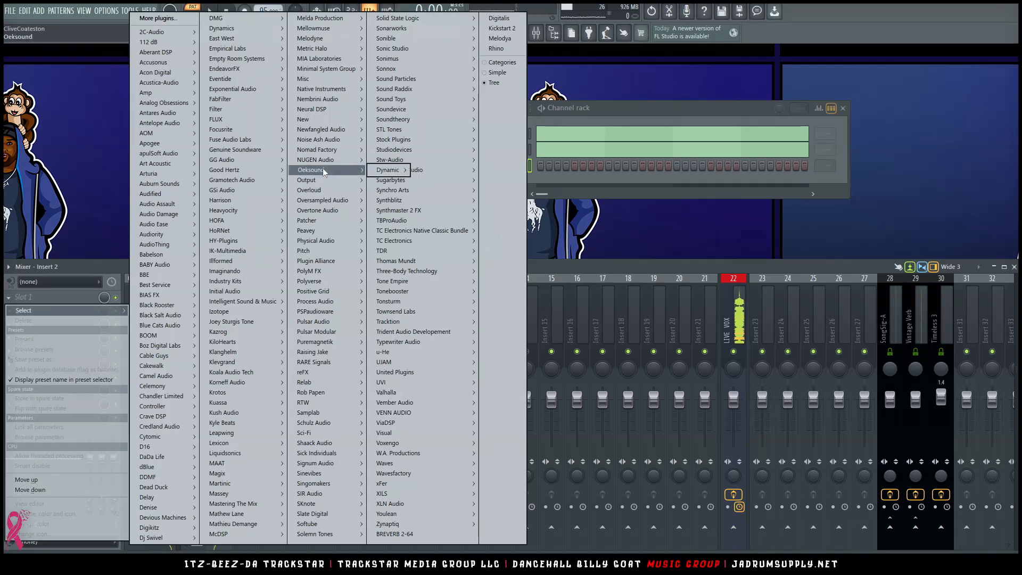
pyautogui.moveTo(311, 190)
pyautogui.moveTo(398, 260)
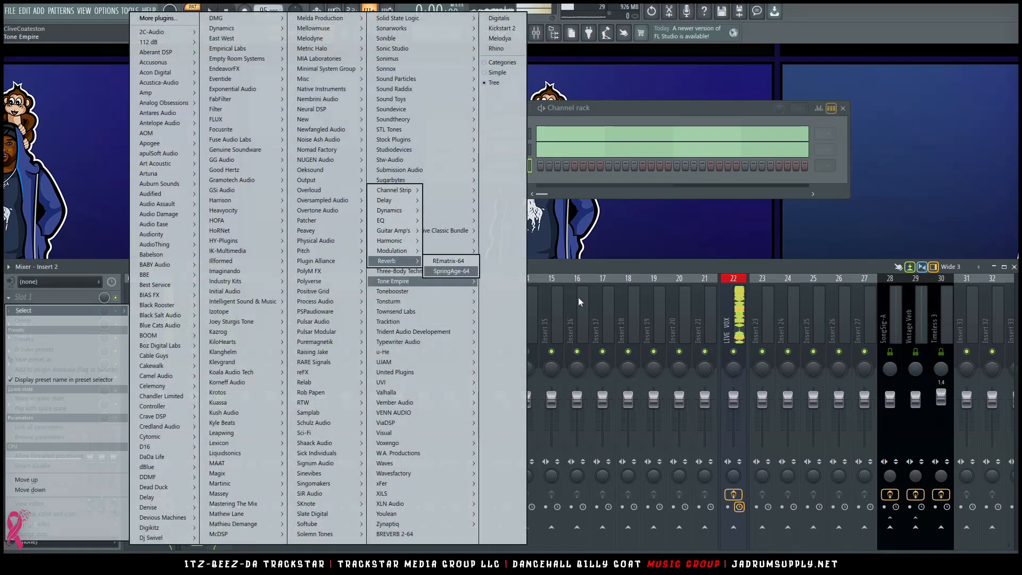
pyautogui.click(579, 298)
# Step: Refresh the effect picker for Insert 2's first slot by switching it to Categories and back to Tree
pyautogui.click(48, 298)
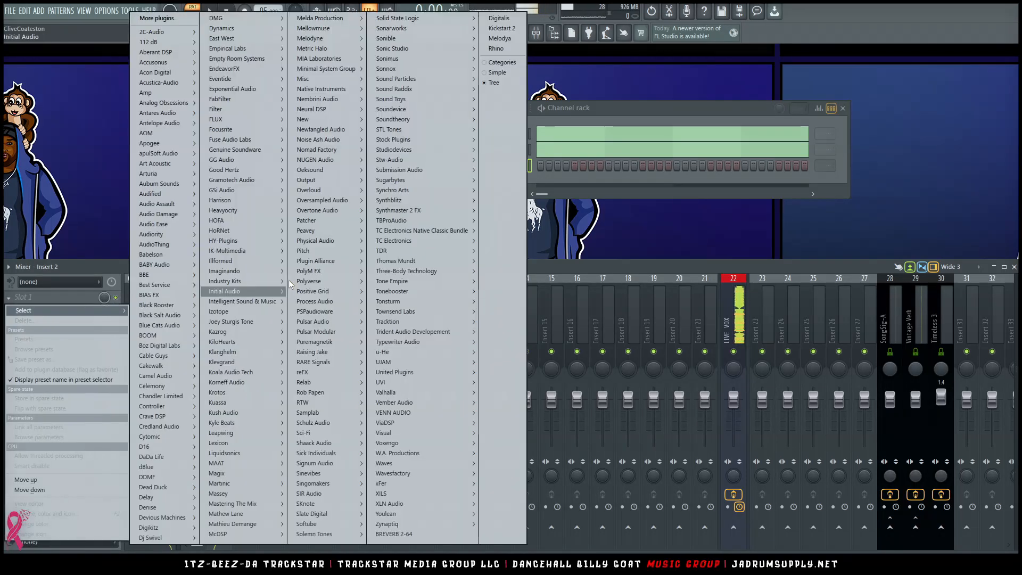
pyautogui.click(500, 62)
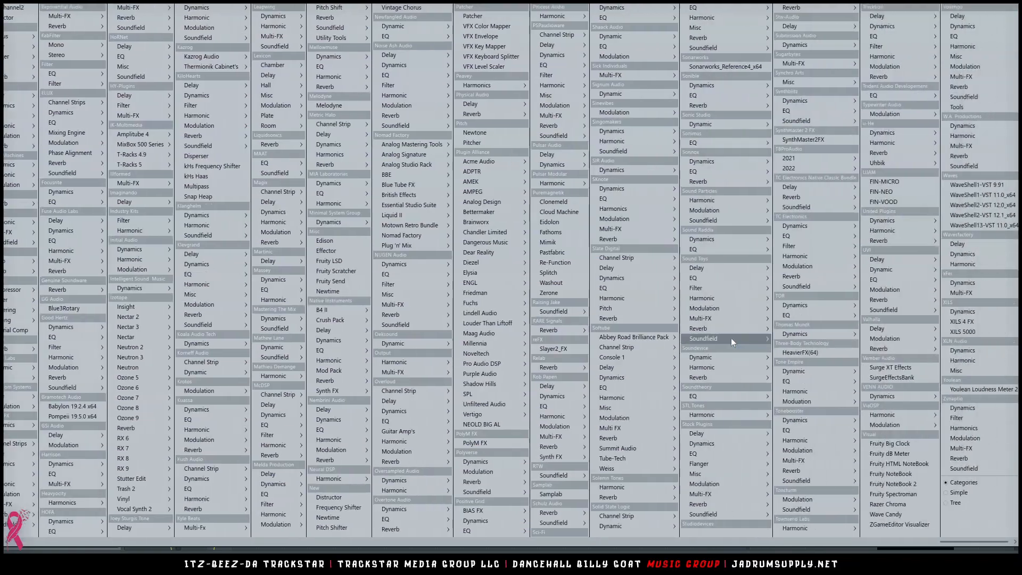
pyautogui.click(955, 502)
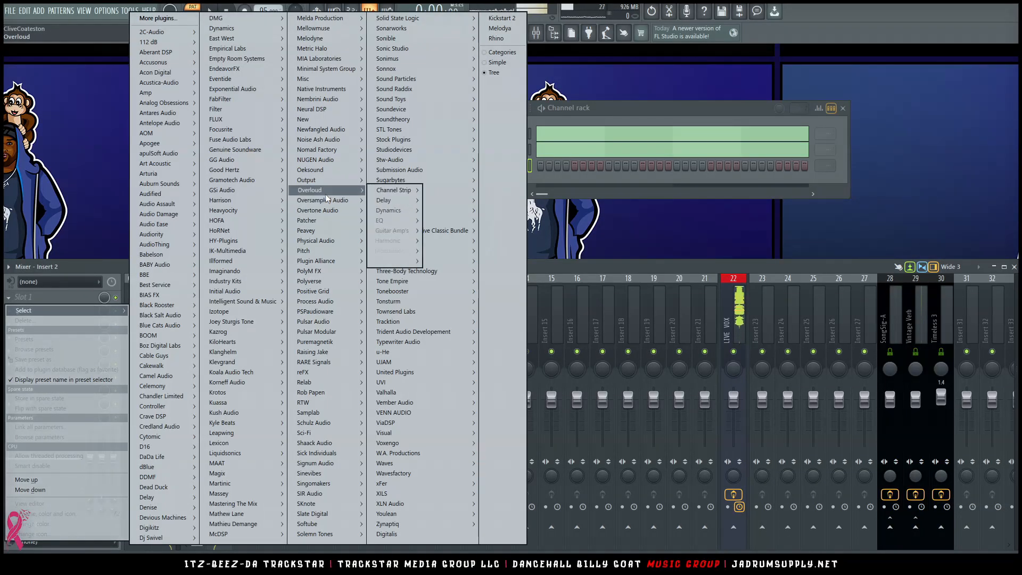
# Step: Load BREVERB 2-64 from Overloud's Reverb category into Insert 2's first slot, move its window aside and close it
pyautogui.moveTo(401, 252)
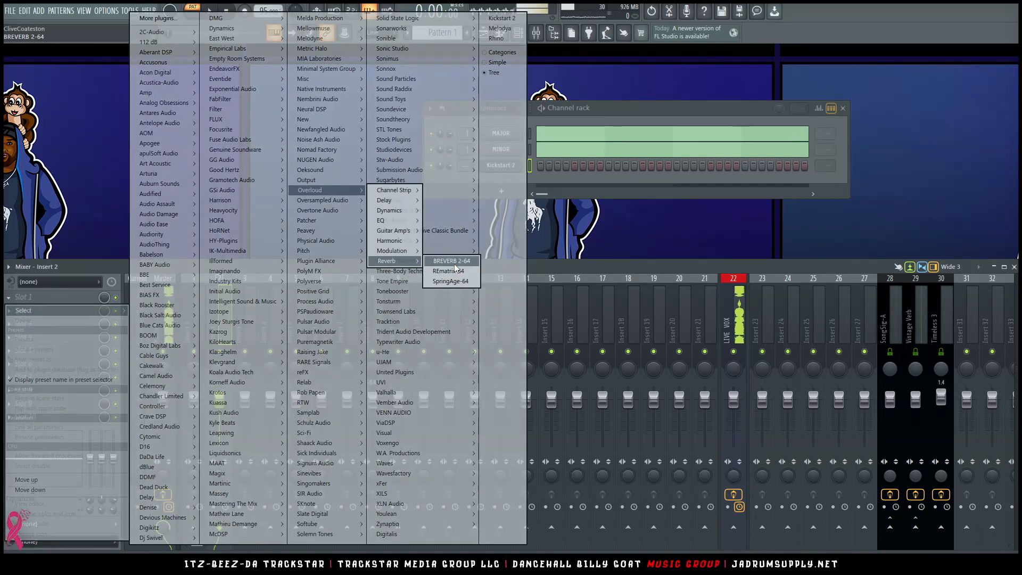
pyautogui.click(455, 263)
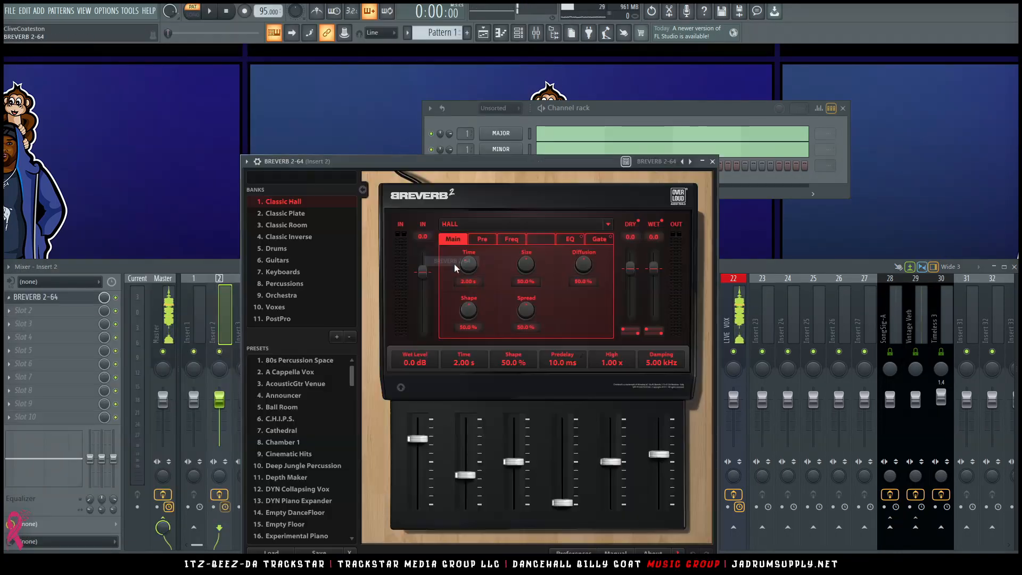
pyautogui.moveTo(486, 166); pyautogui.dragTo(669, 129)
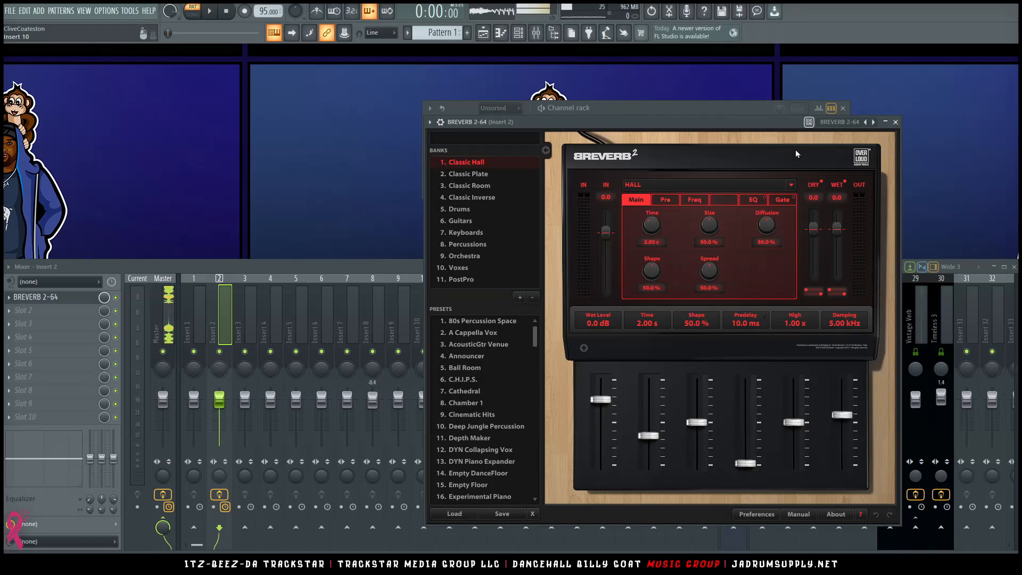
pyautogui.click(895, 122)
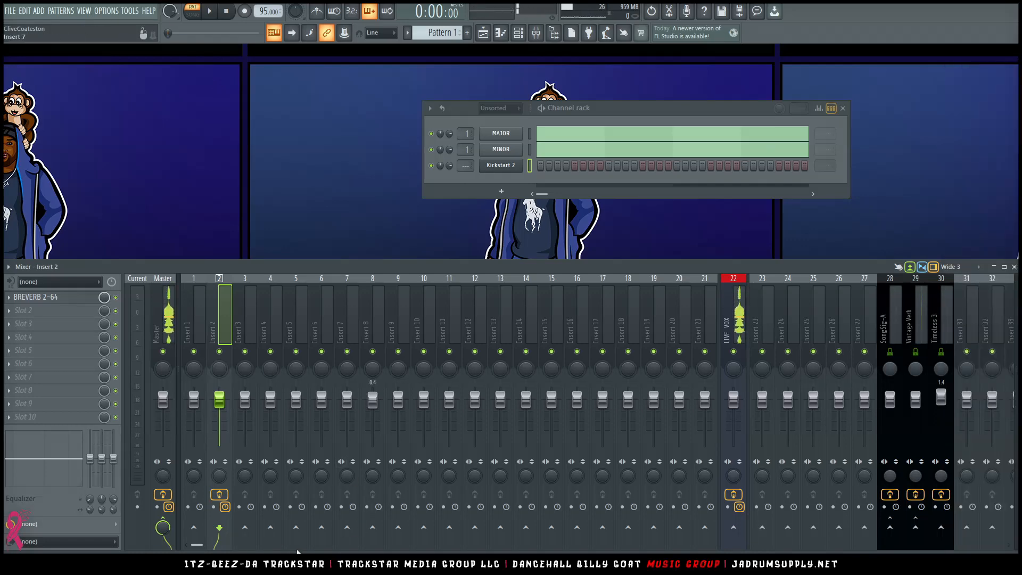
# Step: Search the Generators folder and its subfolders for ".fst" and browse through the preset files found
pyautogui.click(278, 563)
pyautogui.click(341, 563)
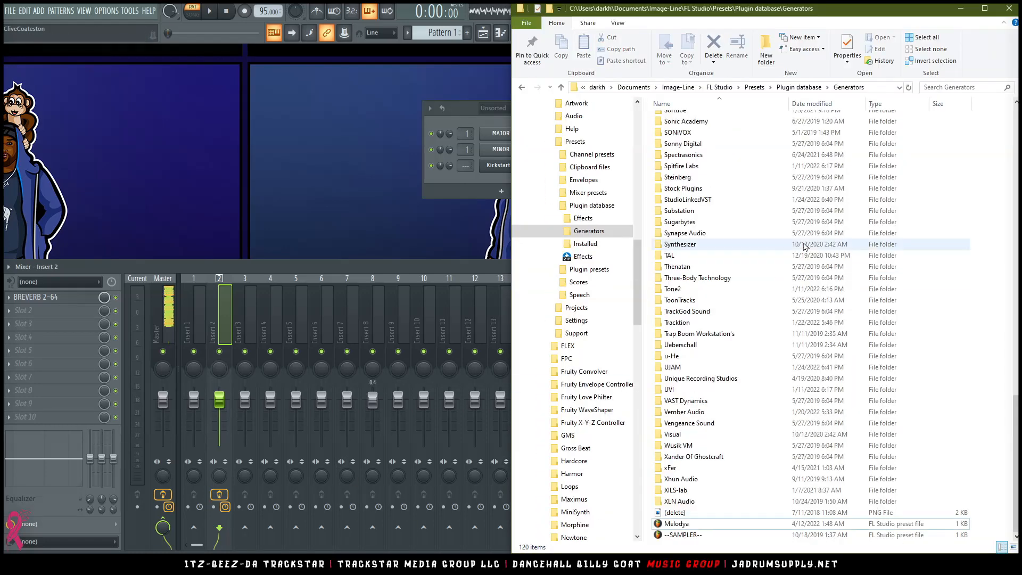
pyautogui.click(954, 88)
pyautogui.write('.fst')
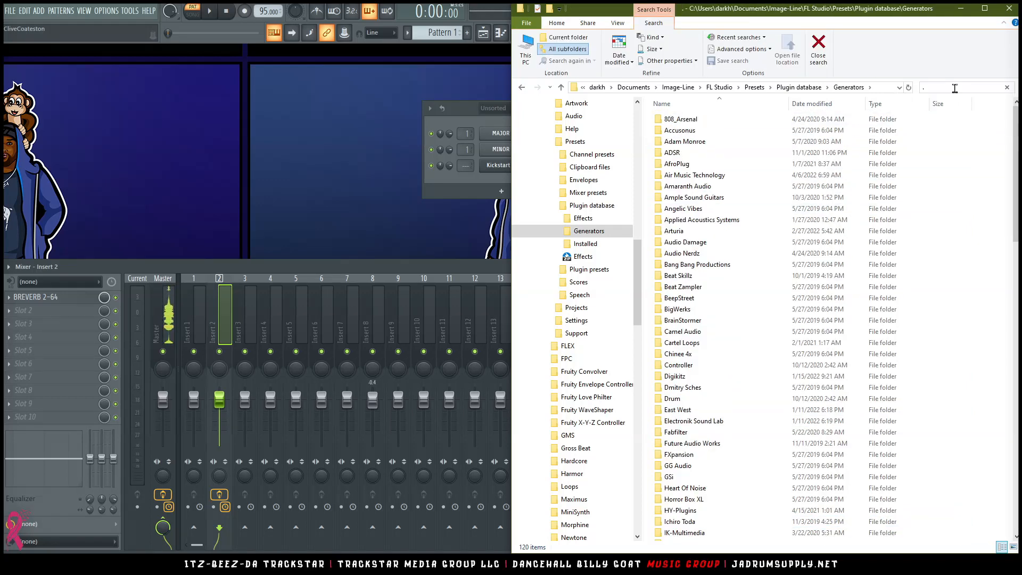
pyautogui.press('Return')
pyautogui.scroll(-15, 839, 287)
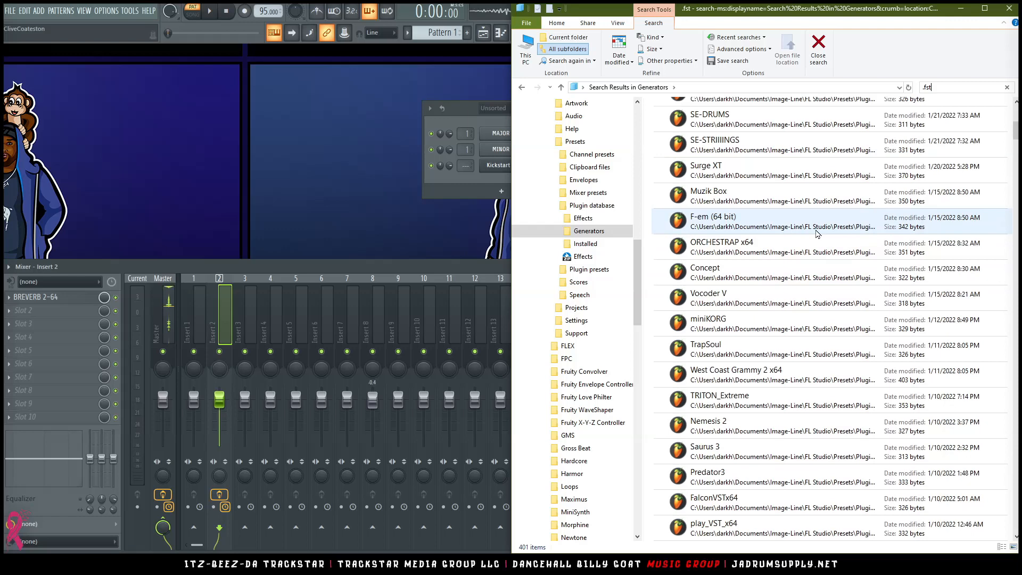
pyautogui.scroll(-15, 822, 265)
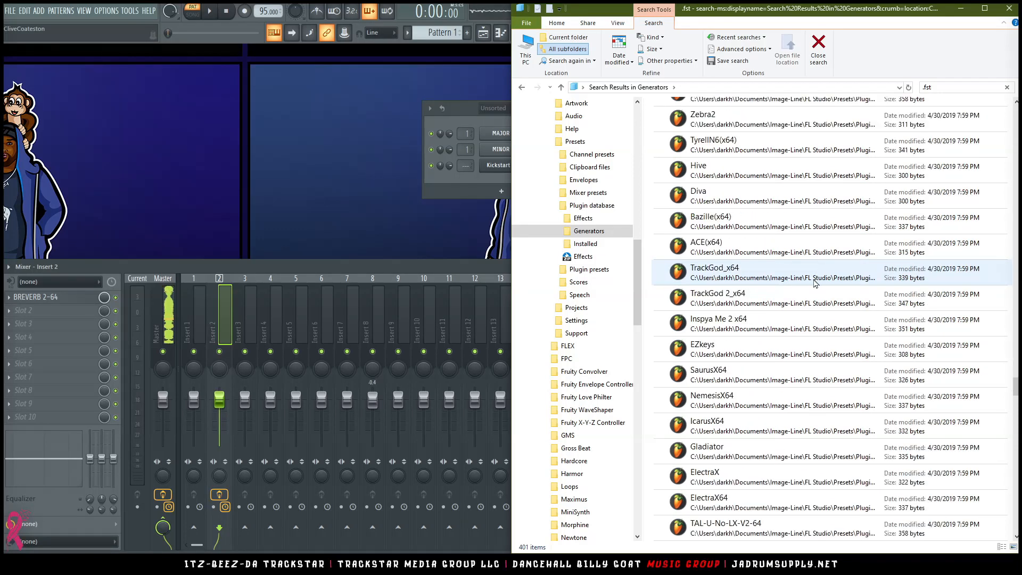